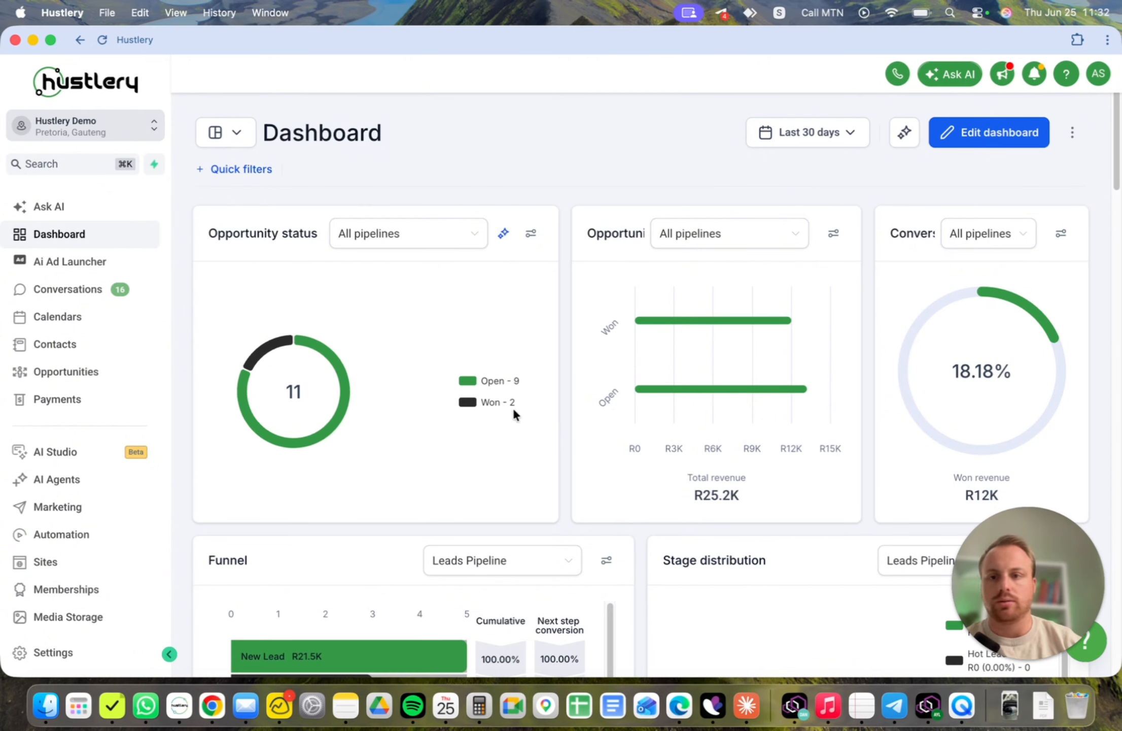
- Open the Opportunities board from the dashboard
{"action": "left_click_drag", "start_coordinate": [217, 233], "coordinate": [325, 234]}
{"action": "left_click", "coordinate": [450, 172]}
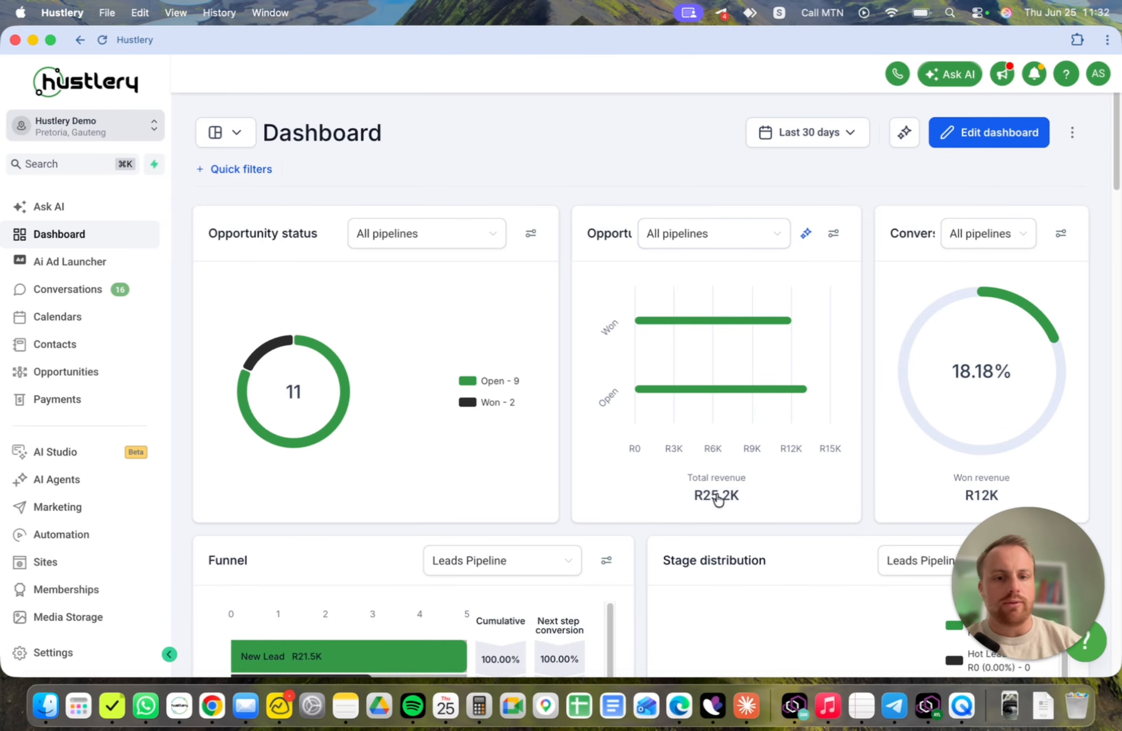
{"action": "mouse_move", "coordinate": [724, 502]}
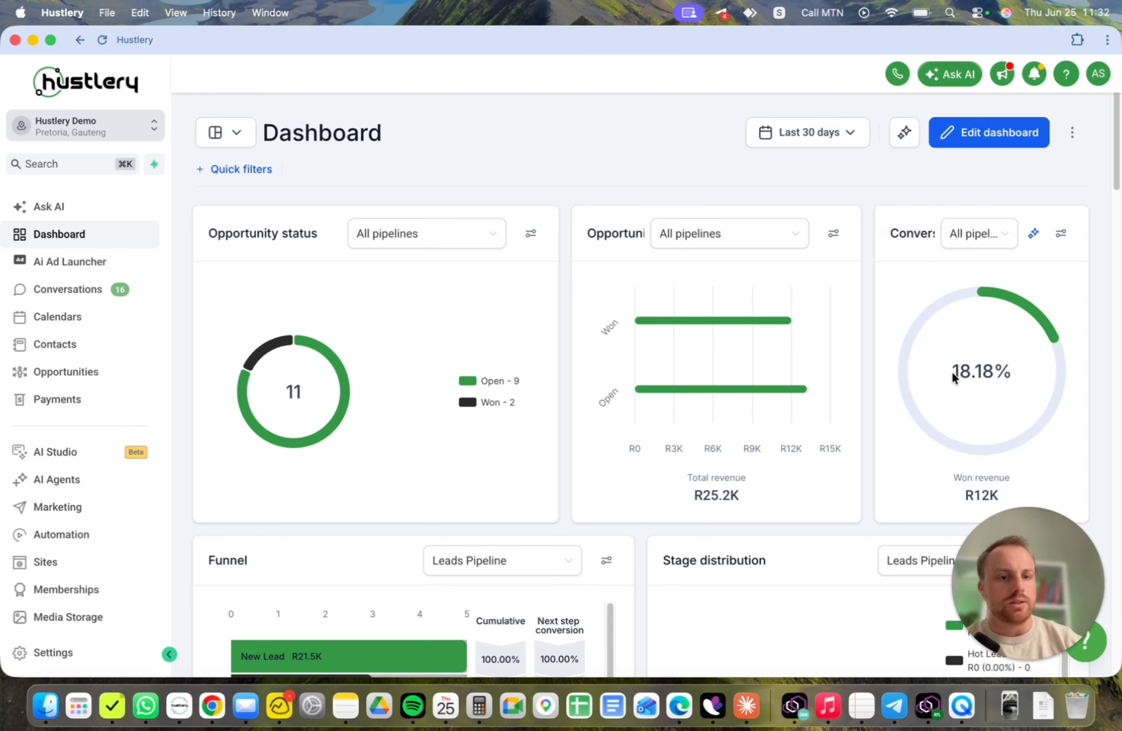
{"action": "mouse_move", "coordinate": [988, 506]}
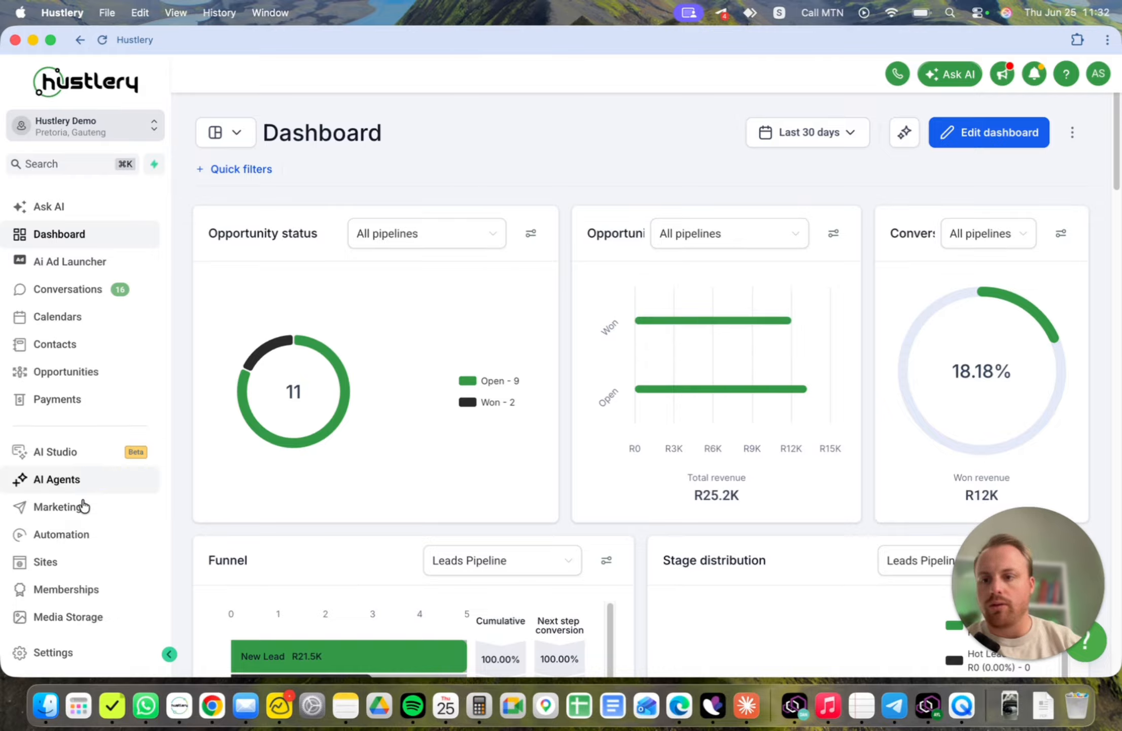
{"action": "left_click", "coordinate": [96, 376]}
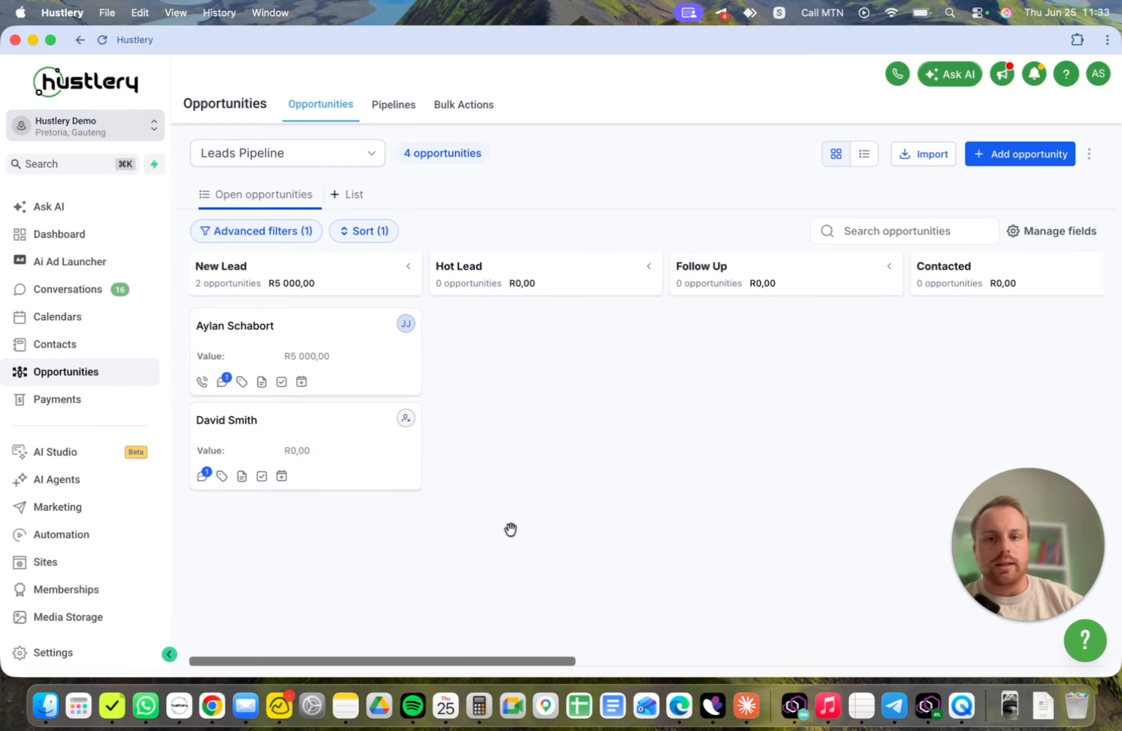
- Add Won to the board's status filter alongside Open and apply it
{"action": "left_click_drag", "start_coordinate": [431, 661], "coordinate": [764, 664]}
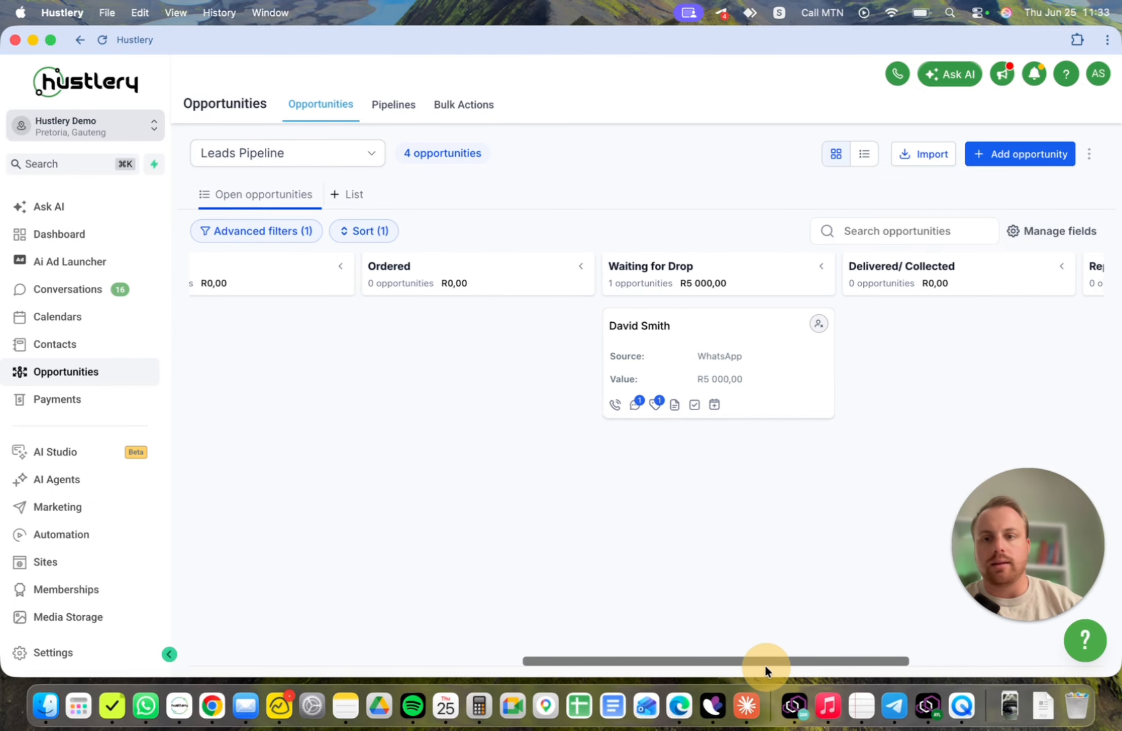
{"action": "left_click_drag", "start_coordinate": [615, 662], "coordinate": [837, 662]}
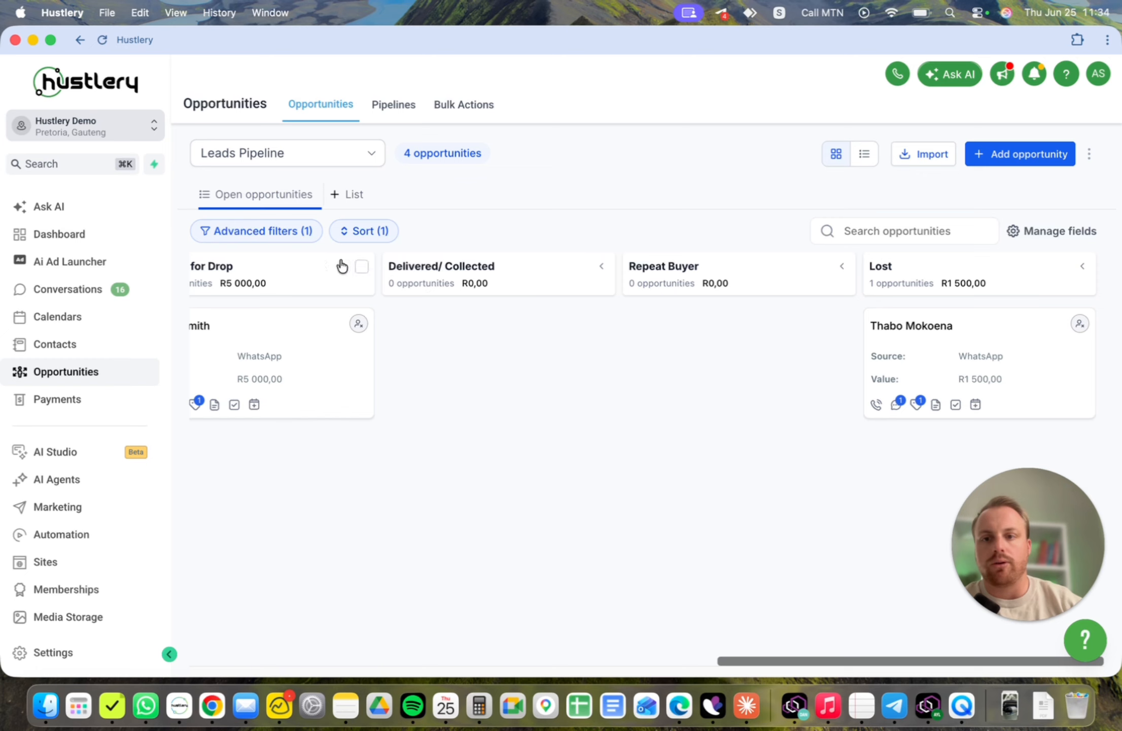
{"action": "left_click", "coordinate": [241, 234]}
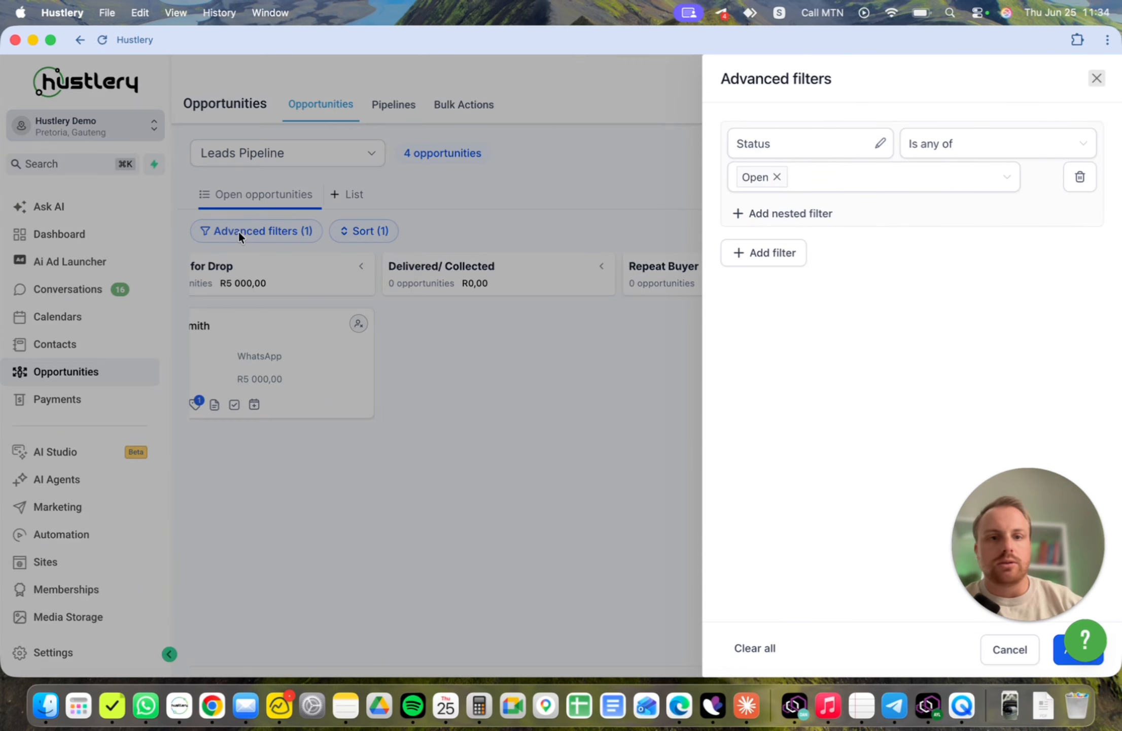
{"action": "left_click", "coordinate": [827, 183]}
{"action": "left_click", "coordinate": [763, 237]}
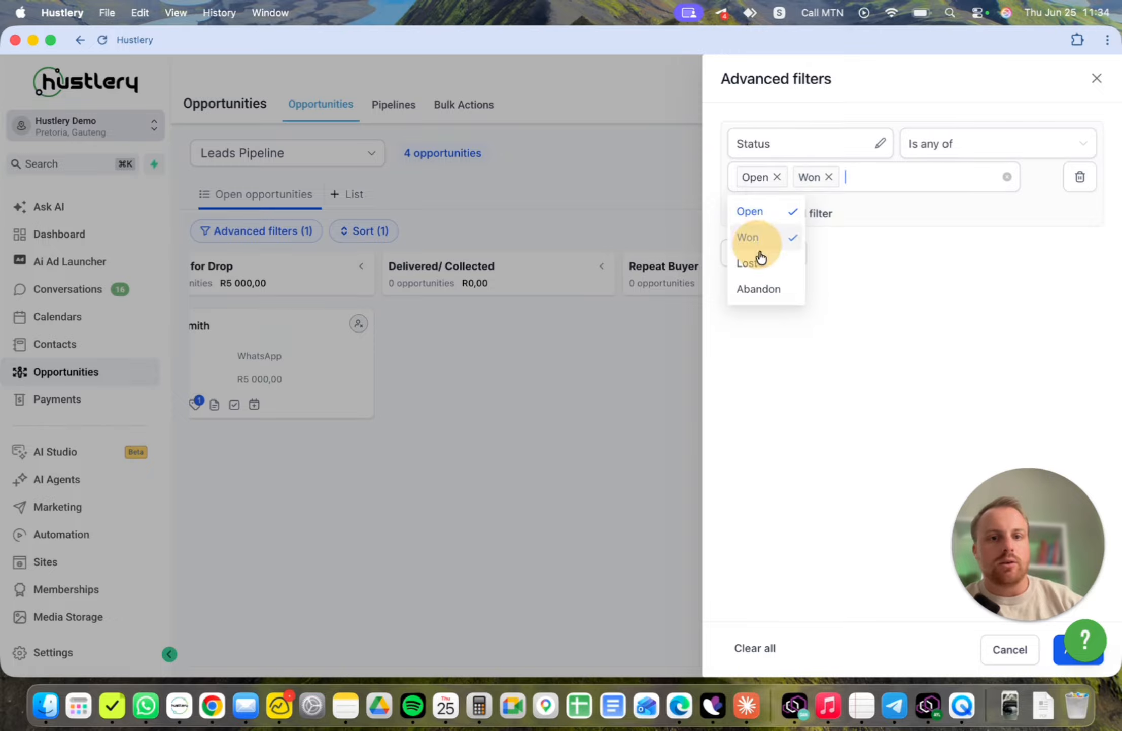
{"action": "left_click", "coordinate": [1057, 659]}
- Mark the opportunity in the Waiting for Drop stage as won by moving its card to the won area
{"action": "left_click_drag", "start_coordinate": [733, 658], "coordinate": [434, 658]}
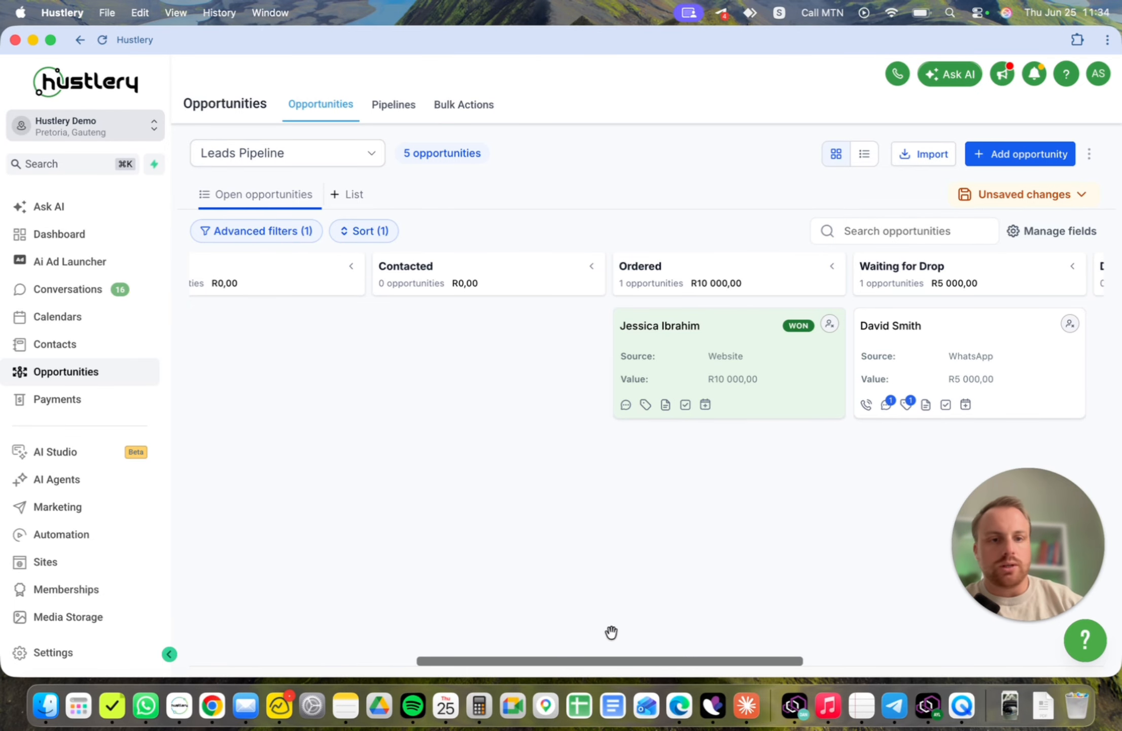
{"action": "left_click_drag", "start_coordinate": [587, 661], "coordinate": [692, 660]}
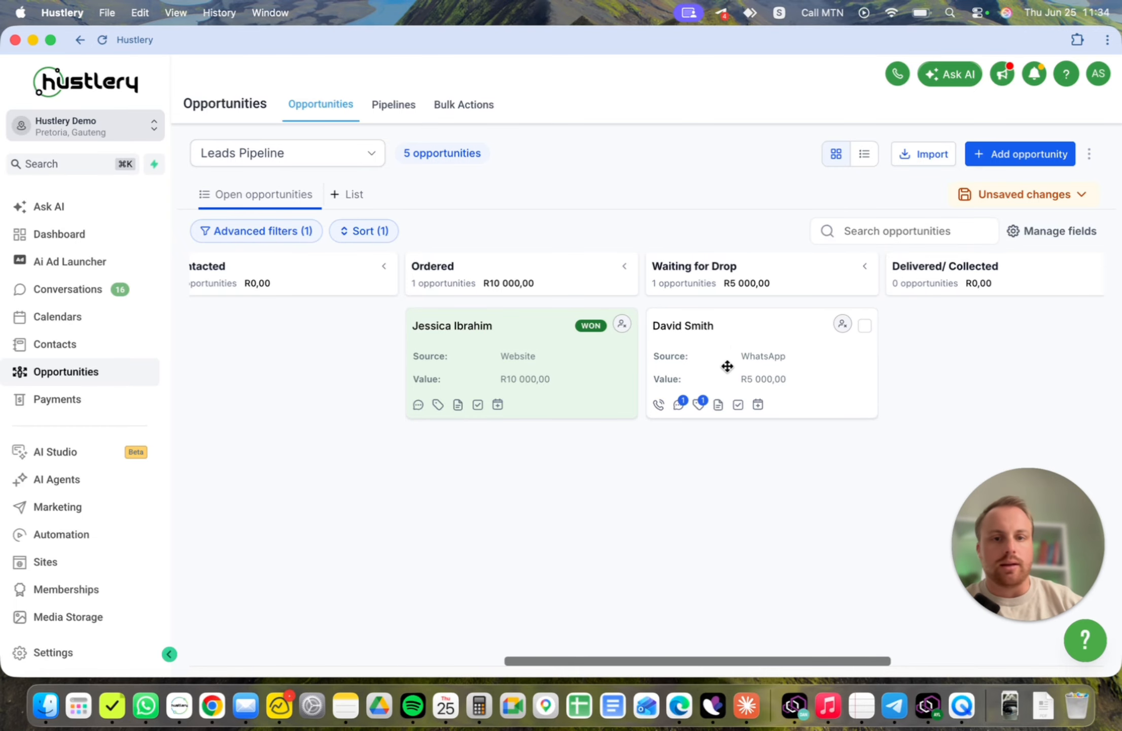
{"action": "left_click_drag", "start_coordinate": [734, 357], "coordinate": [922, 656]}
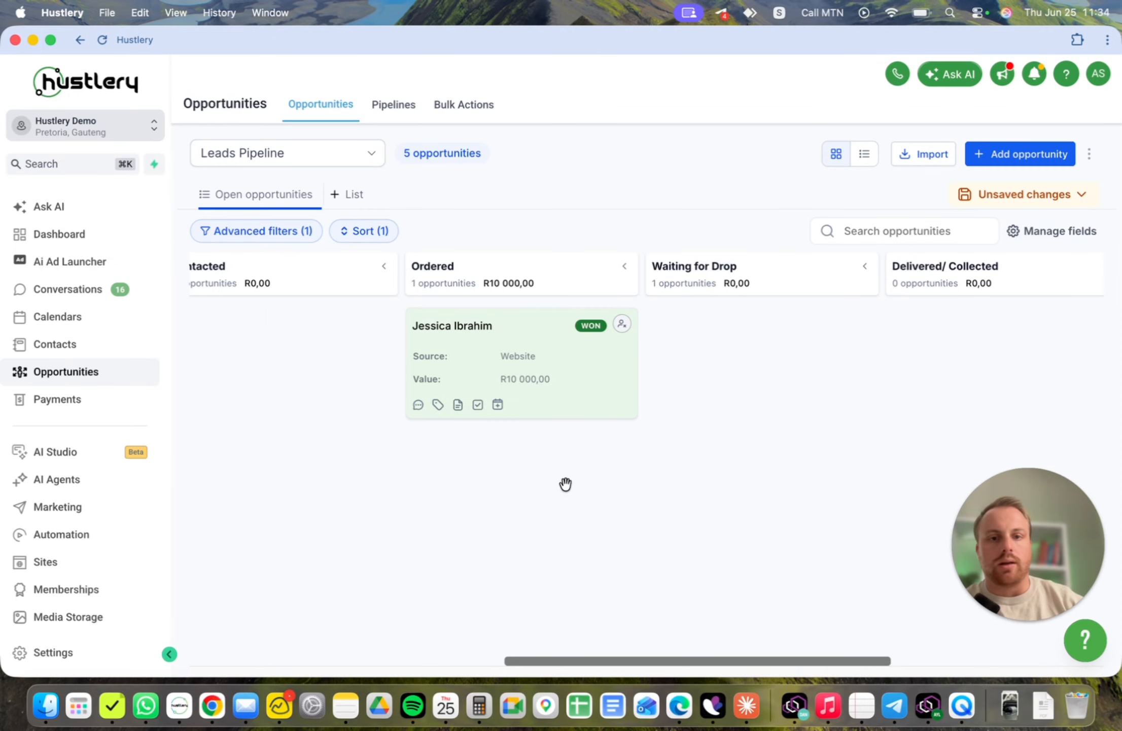
{"action": "left_click_drag", "start_coordinate": [541, 660], "coordinate": [626, 659]}
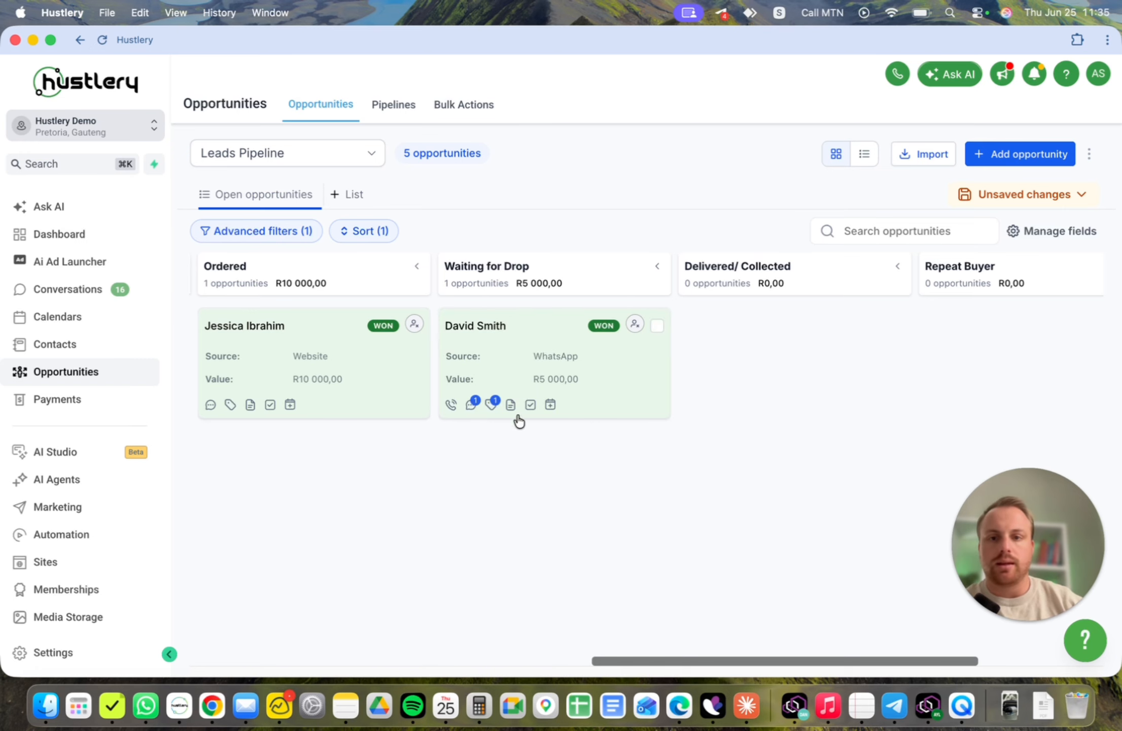
- Return to the dashboard and review the opportunity status, revenue and conversion charts
{"action": "left_click", "coordinate": [91, 236]}
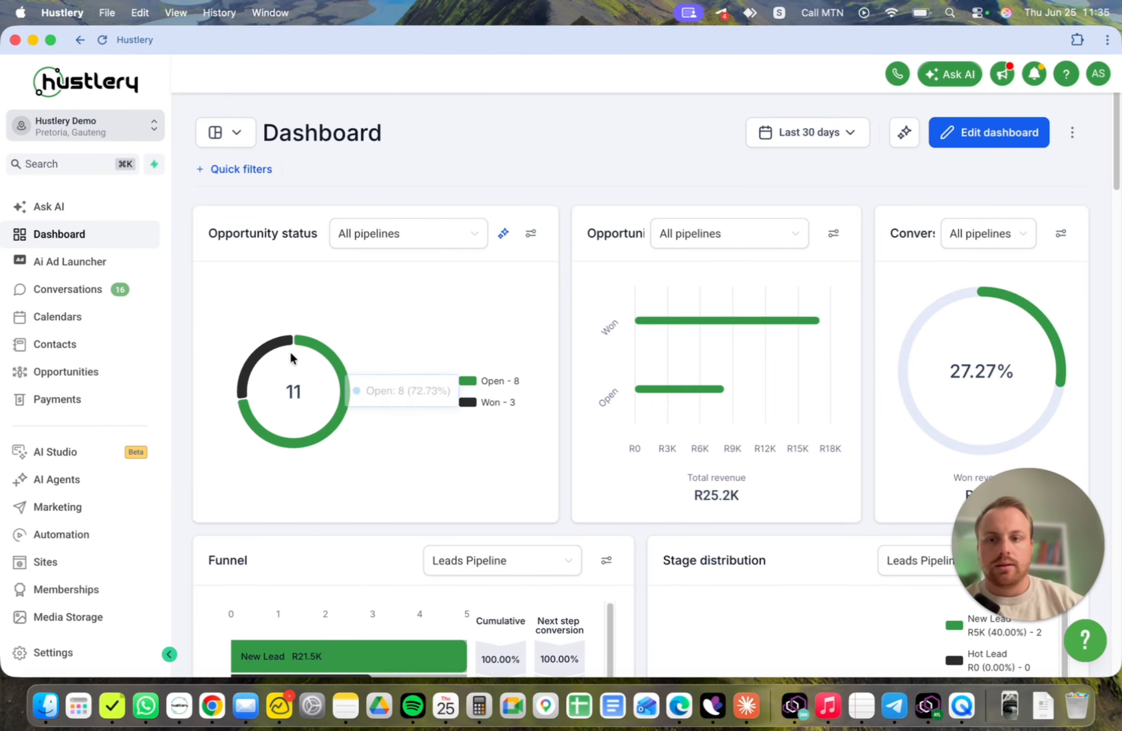
{"action": "mouse_move", "coordinate": [752, 325]}
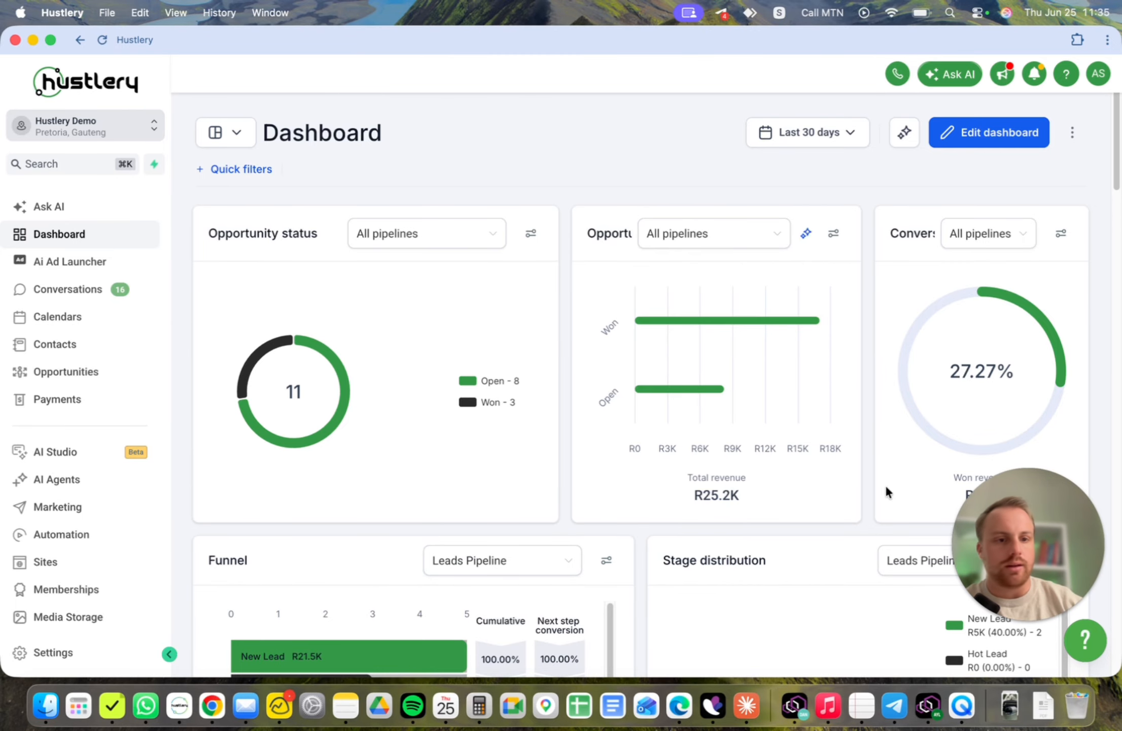
{"action": "left_click_drag", "start_coordinate": [997, 548], "coordinate": [999, 599]}
{"action": "scroll", "coordinate": [872, 450], "scroll_direction": "down", "scroll_amount": 3}
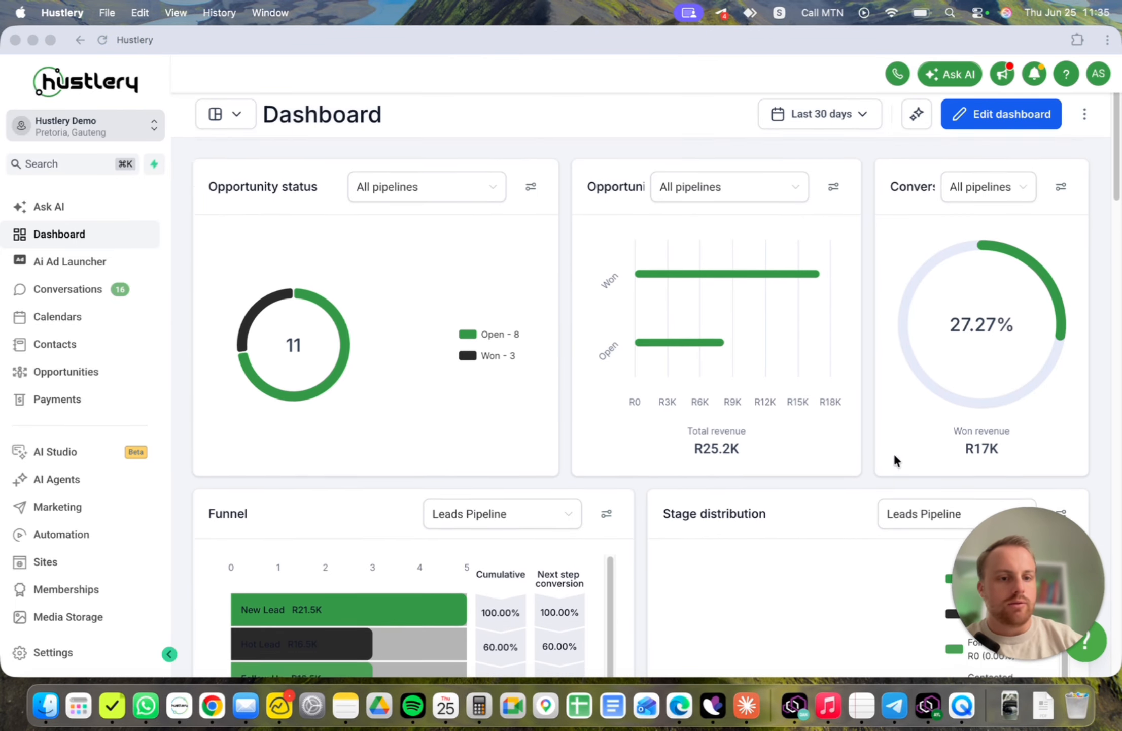
{"action": "scroll", "coordinate": [976, 420], "scroll_direction": "up", "scroll_amount": 1}
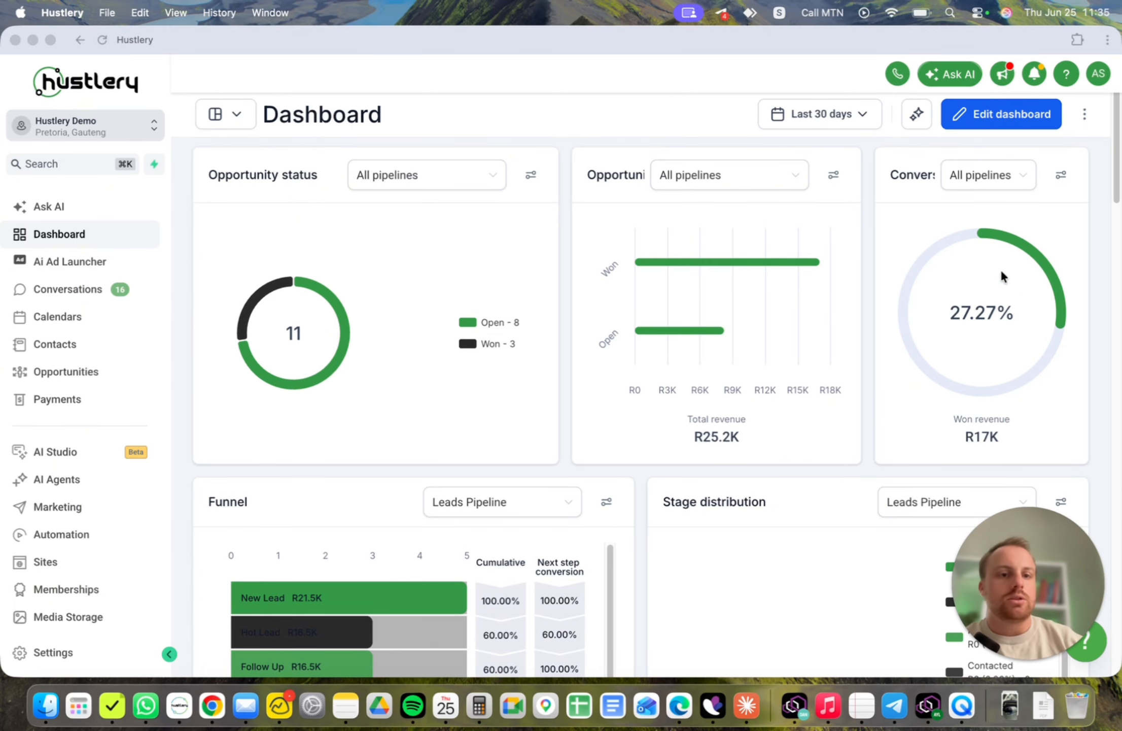
- Set the value of the second New Lead opportunity to R 1000, update it and close the editor
{"action": "left_click", "coordinate": [61, 378]}
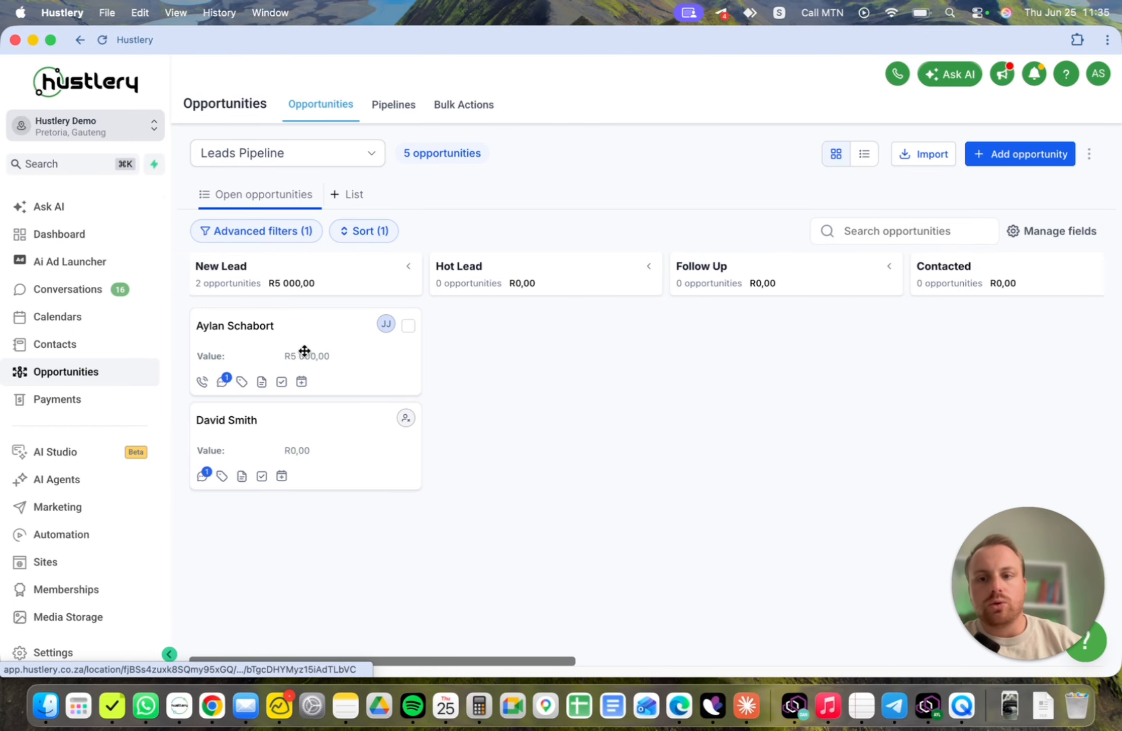
{"action": "left_click", "coordinate": [324, 450]}
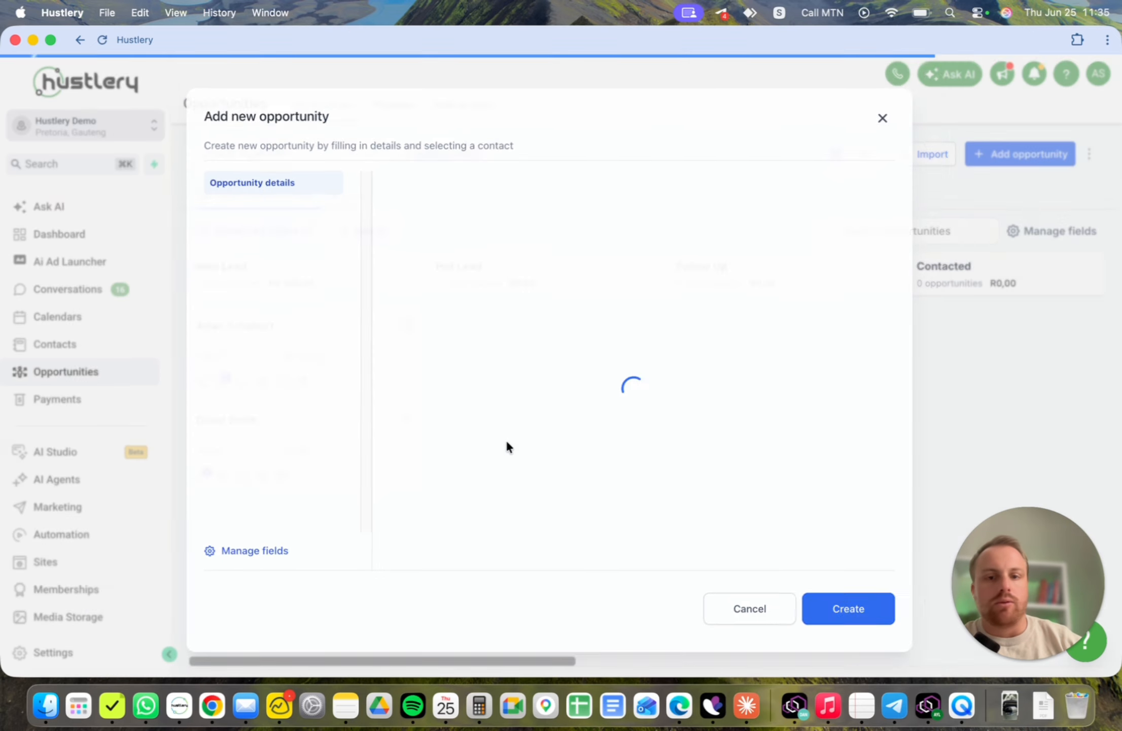
{"action": "scroll", "coordinate": [664, 467], "scroll_direction": "down", "scroll_amount": 5}
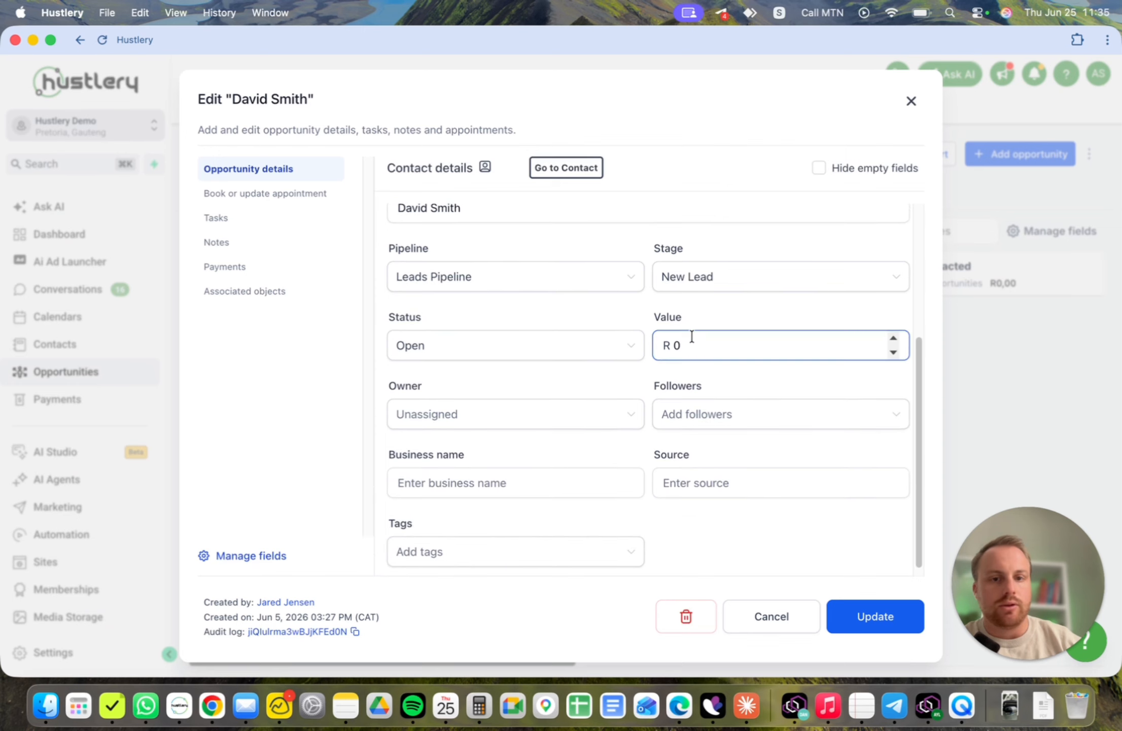
{"action": "scroll", "coordinate": [692, 338], "scroll_direction": "up", "scroll_amount": 5}
{"action": "scroll", "coordinate": [707, 417], "scroll_direction": "down", "scroll_amount": 5}
{"action": "left_click", "coordinate": [714, 330]}
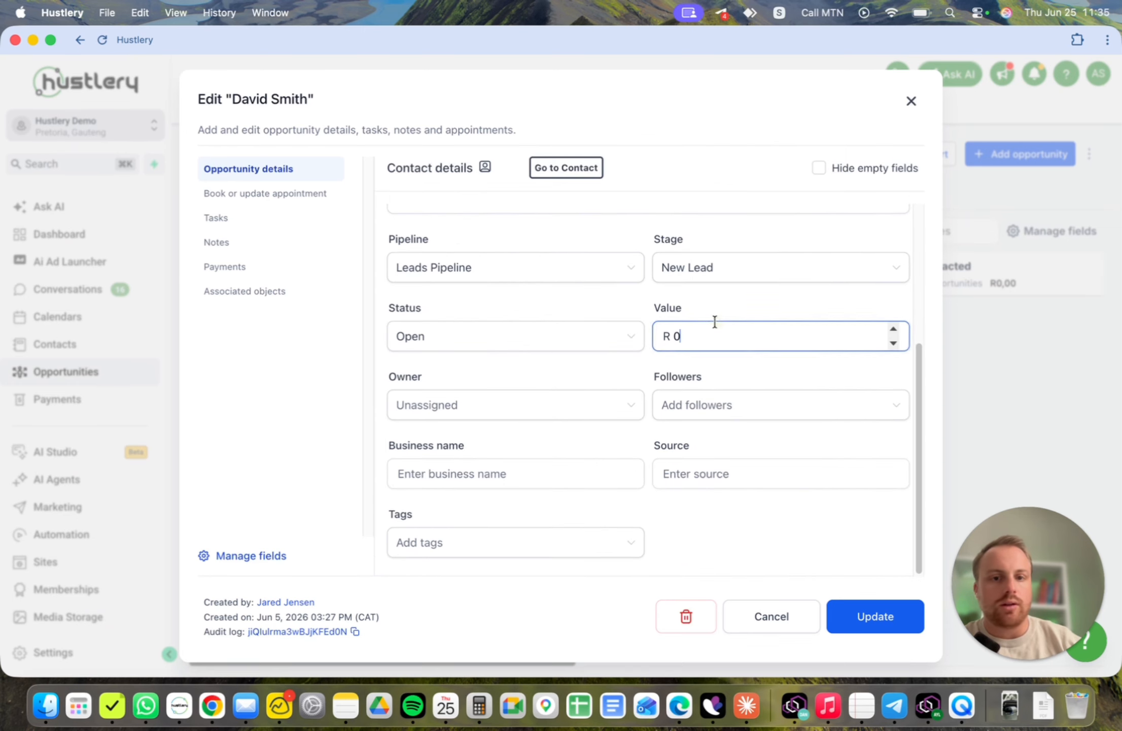
{"action": "key", "text": "BackSpace"}
{"action": "type", "text": "1000"}
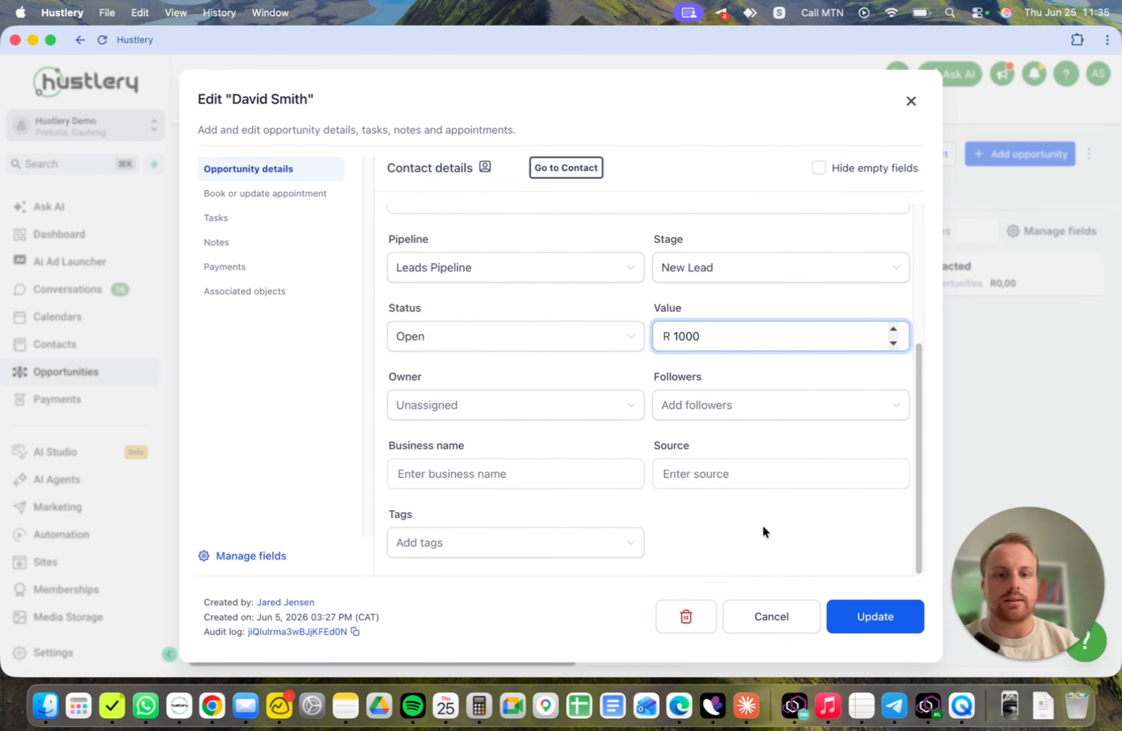
{"action": "left_click", "coordinate": [894, 619]}
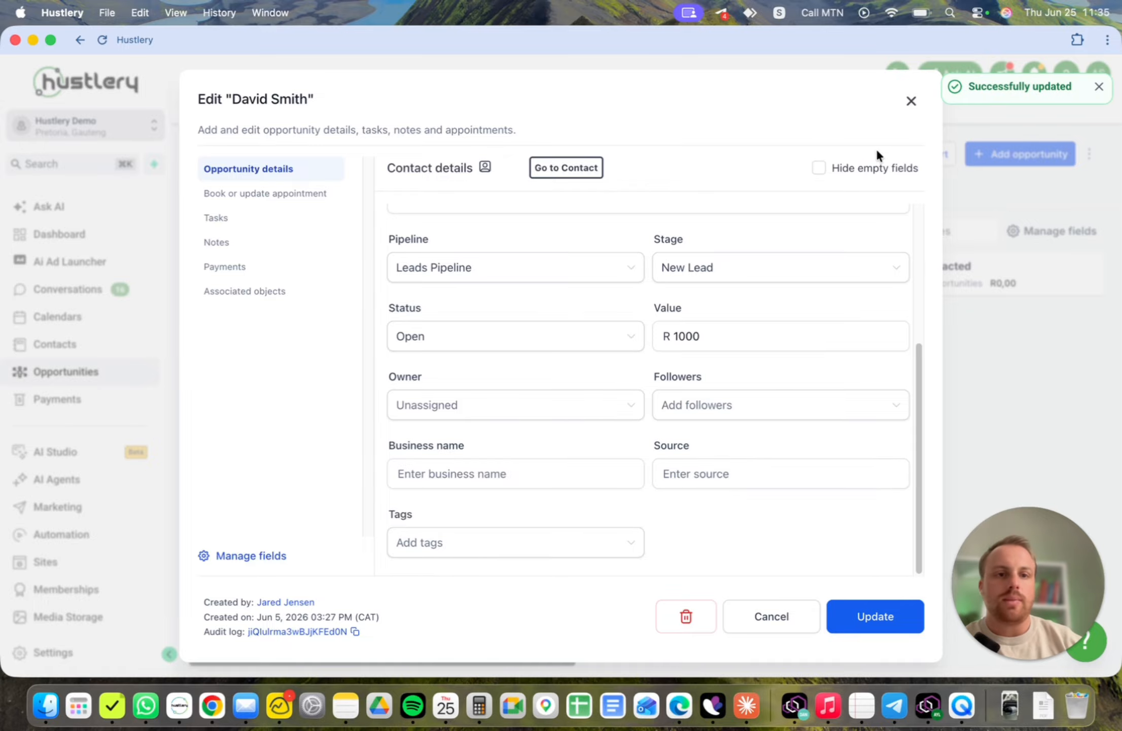
{"action": "left_click", "coordinate": [911, 101]}
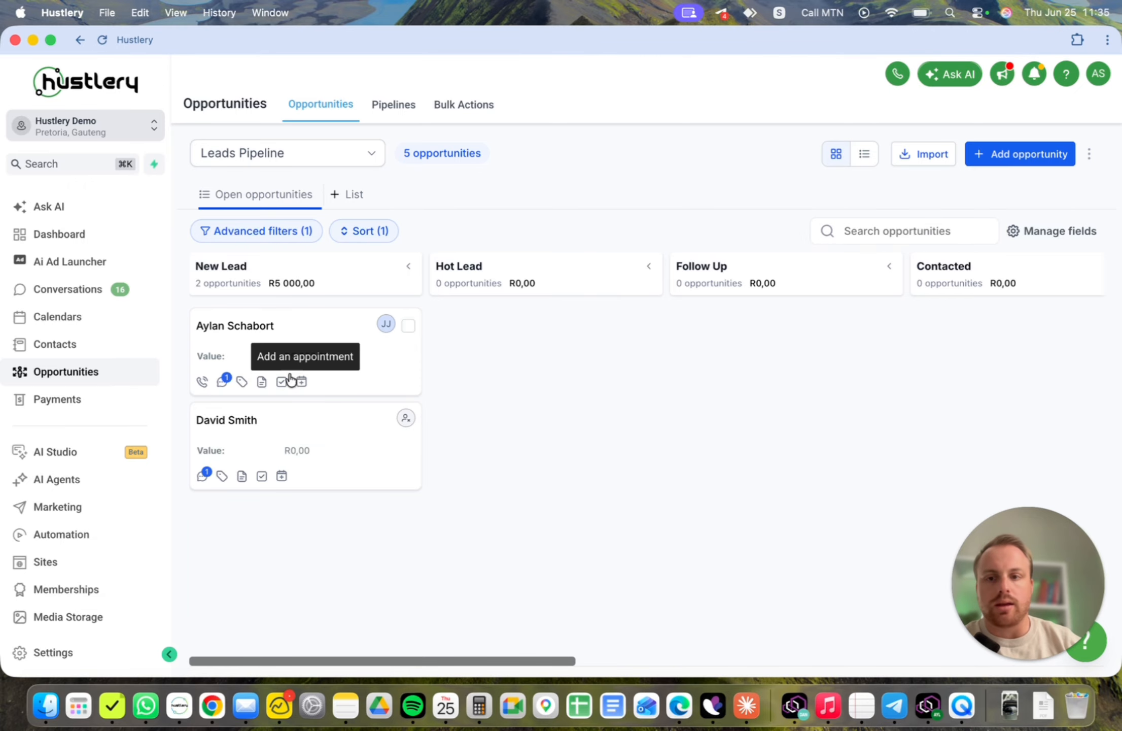
- Start a new opportunity and create a new primary contact from the typed contact name
{"action": "left_click_drag", "start_coordinate": [441, 658], "coordinate": [330, 669]}
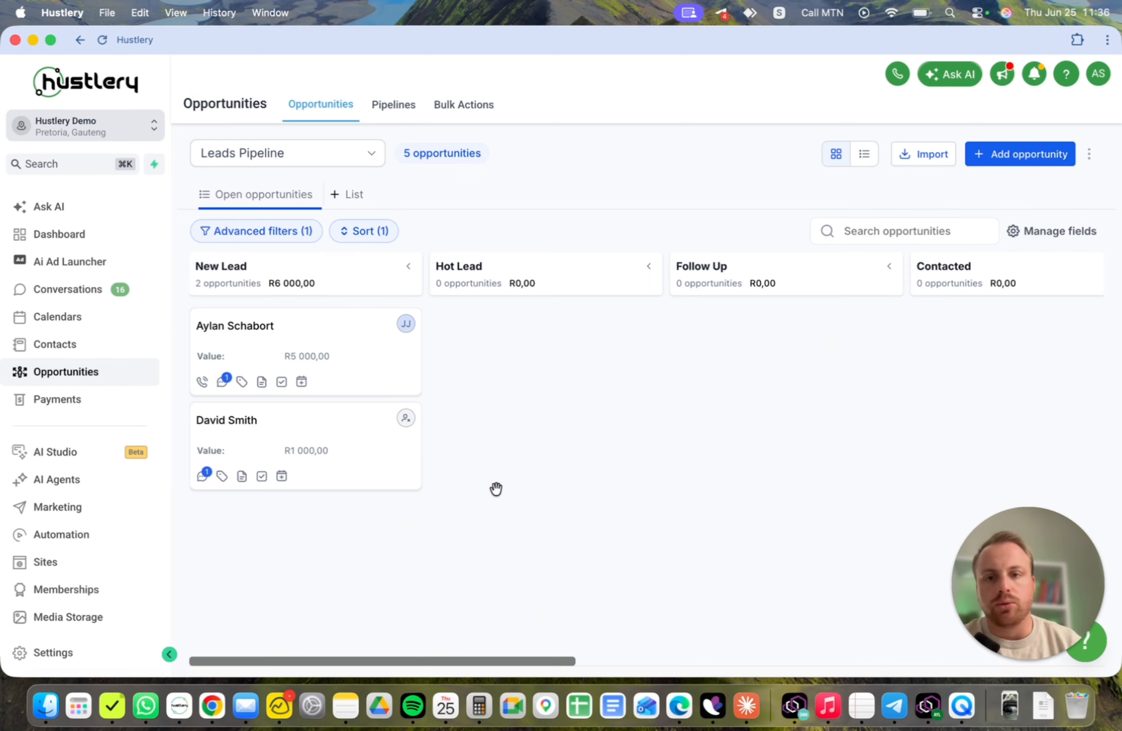
{"action": "left_click", "coordinate": [993, 161]}
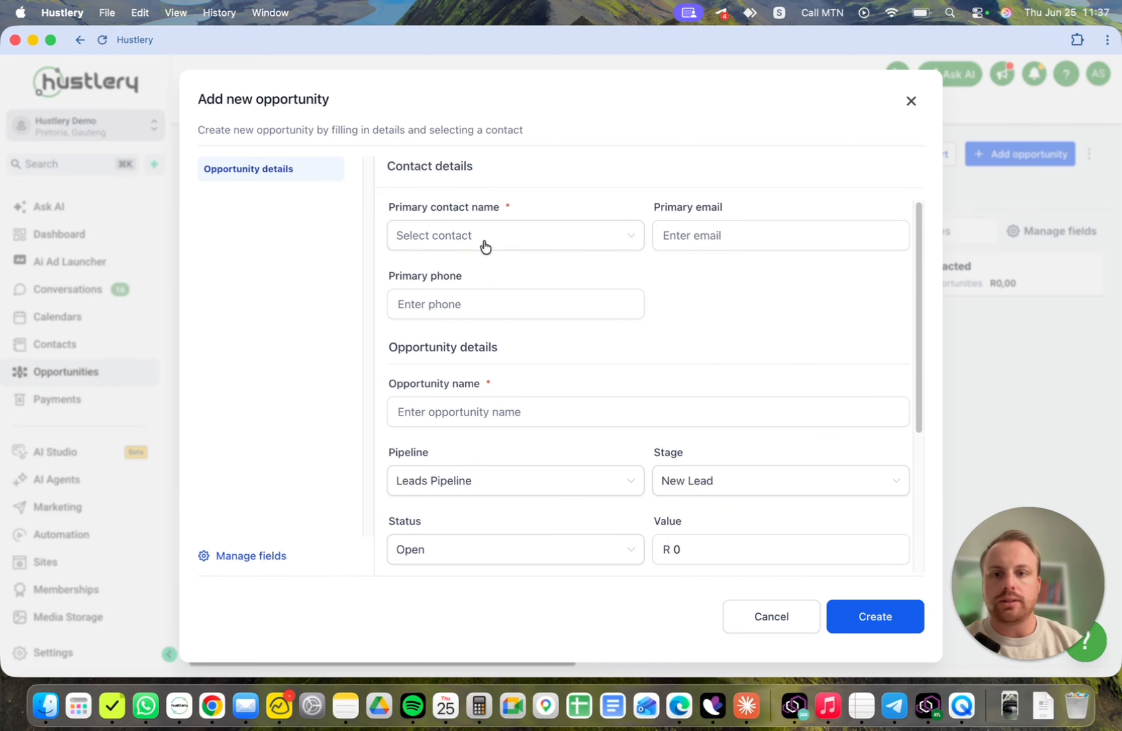
{"action": "left_click", "coordinate": [470, 233]}
{"action": "type", "text": "johan"}
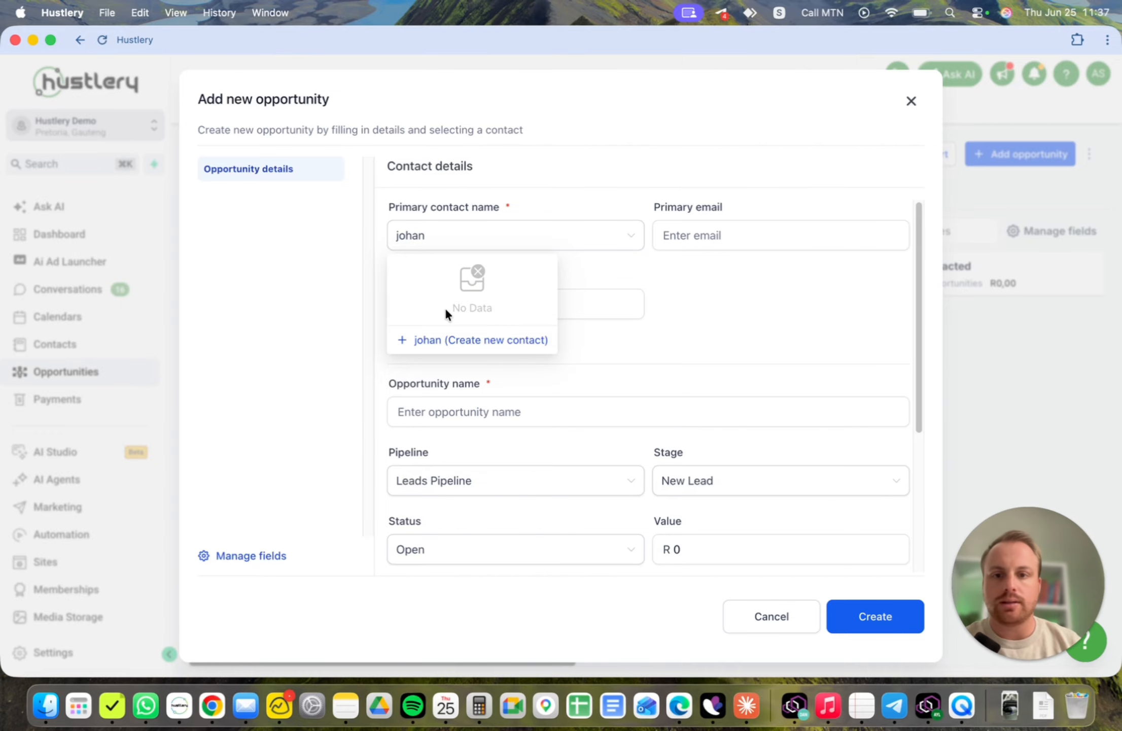
{"action": "left_click", "coordinate": [466, 339]}
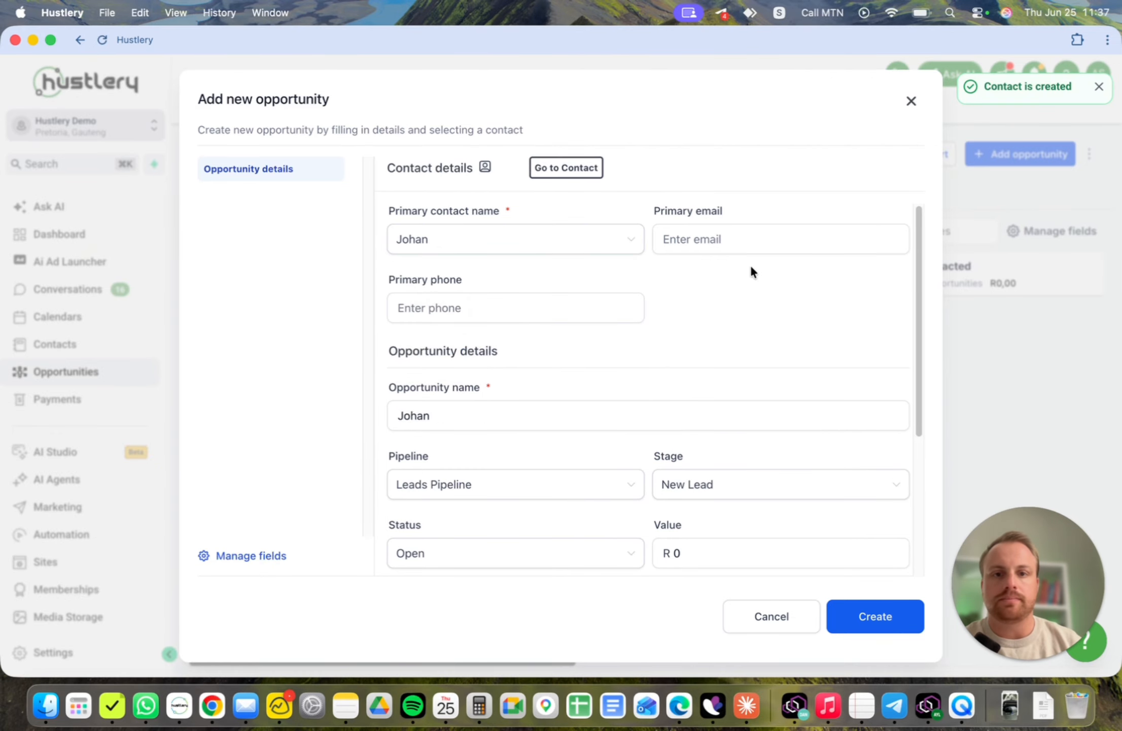
- Fill in the new contact's primary e-mail address and primary phone number
{"action": "left_click", "coordinate": [741, 241]}
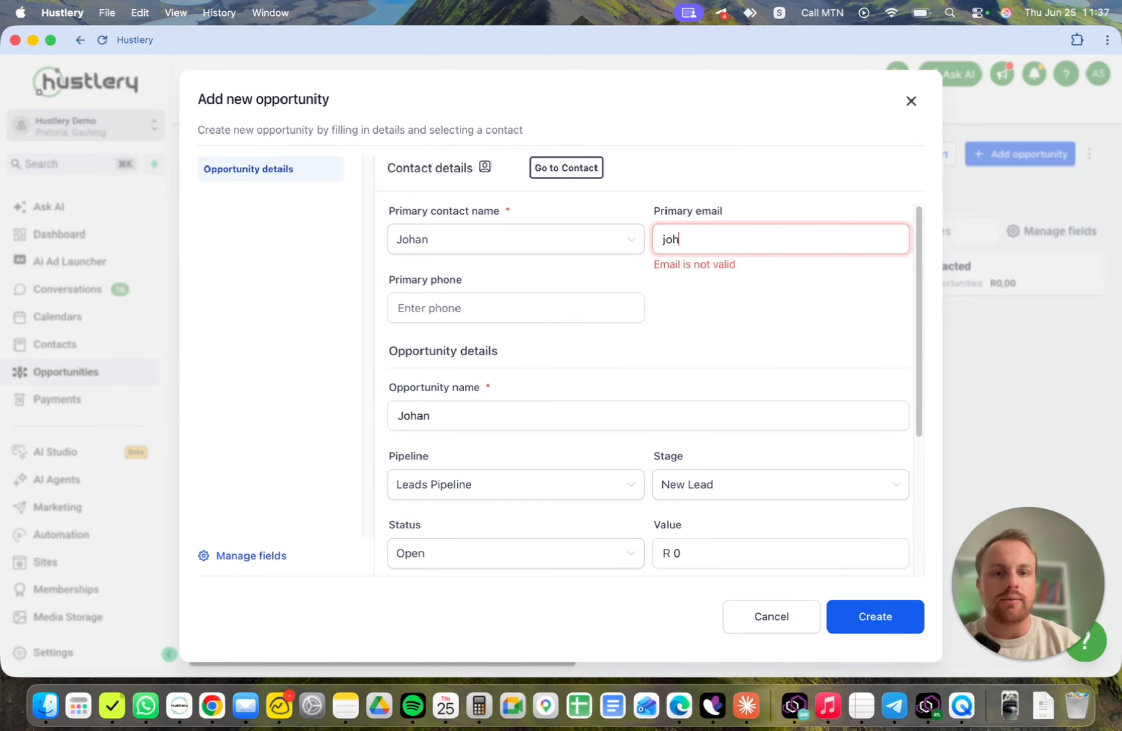
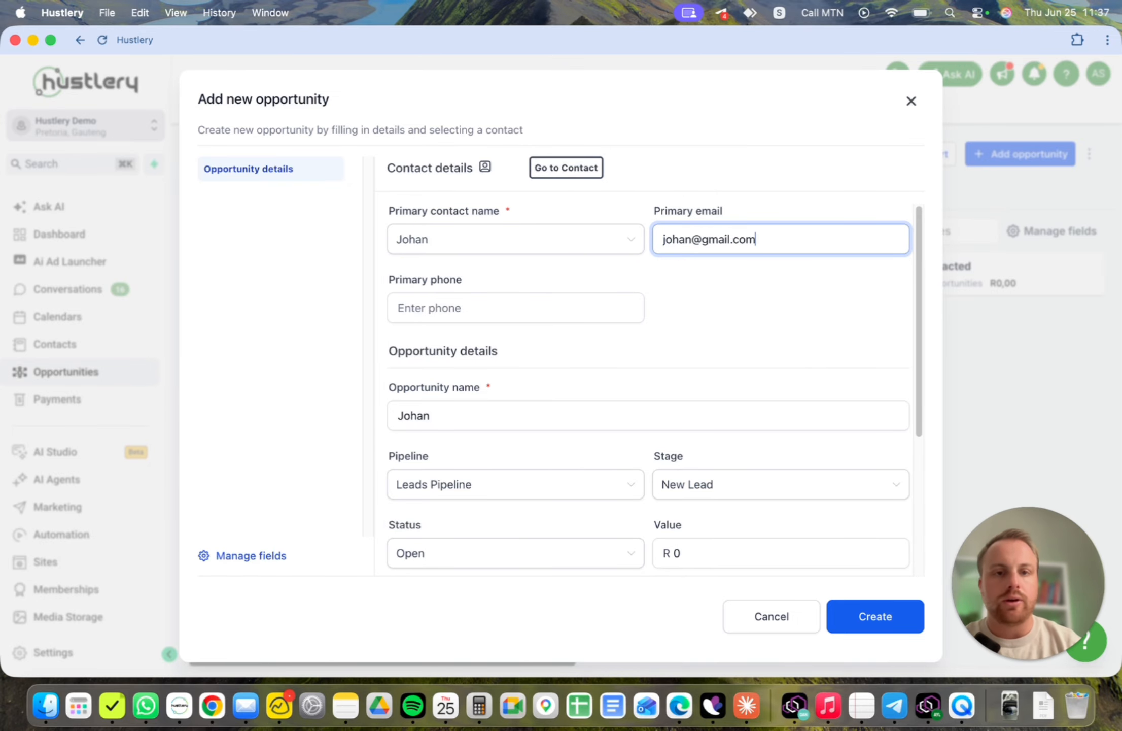
{"action": "left_click", "coordinate": [446, 308]}
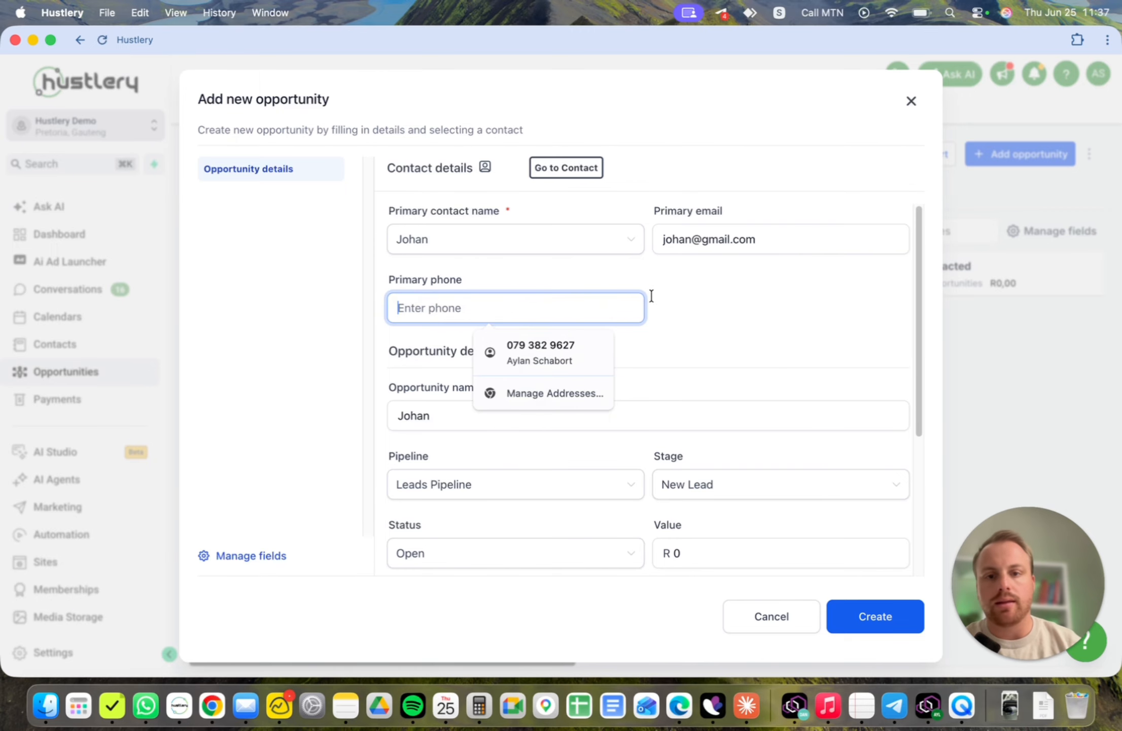
{"action": "type", "text": "+2709"}
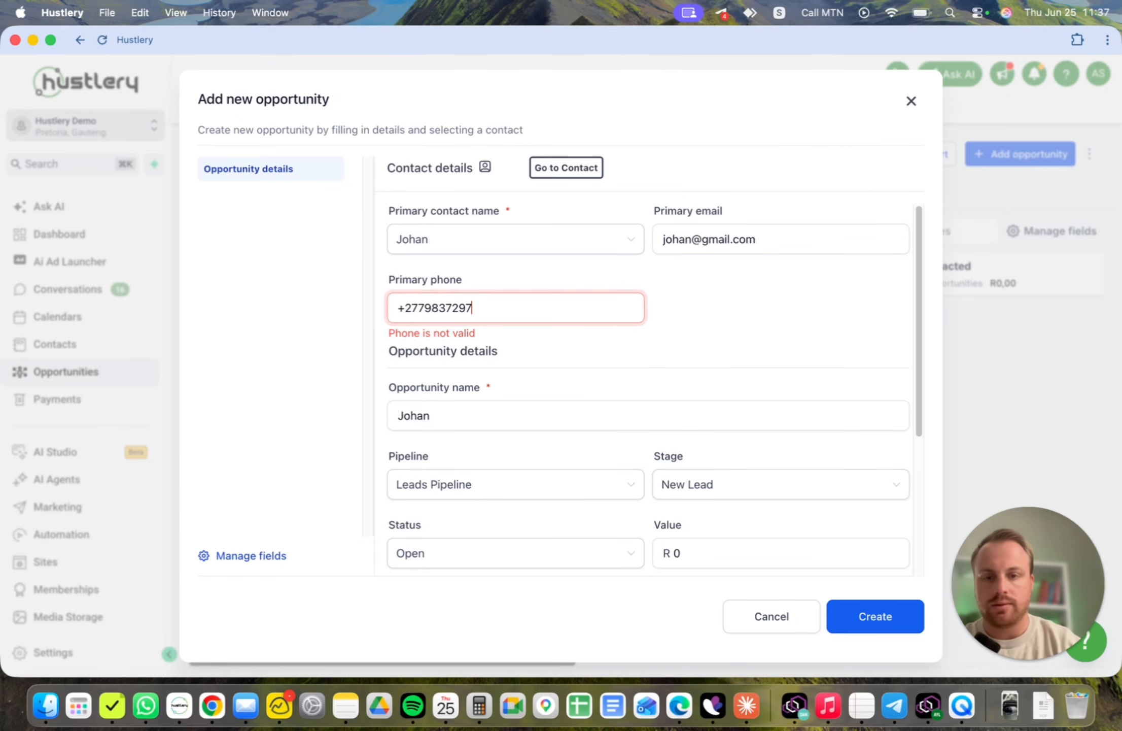
{"action": "type", "text": "2"}
- Review the available pipeline options for the new opportunity
{"action": "scroll", "coordinate": [684, 398], "scroll_direction": "down", "scroll_amount": 3}
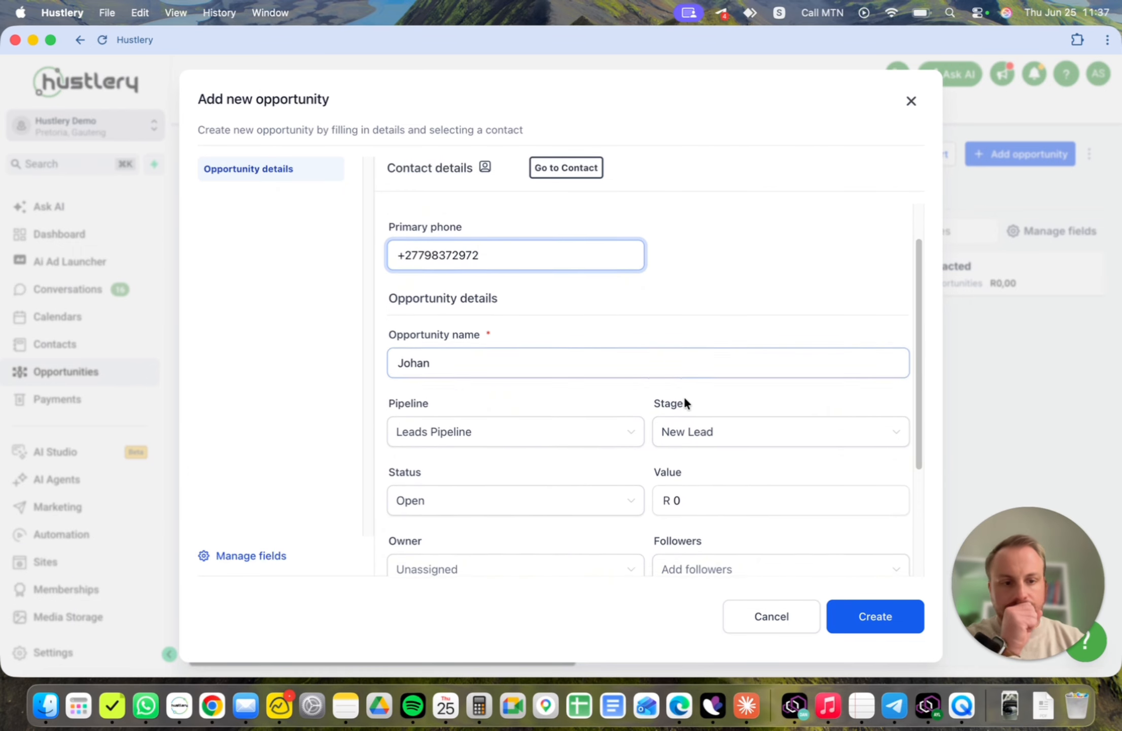
{"action": "scroll", "coordinate": [685, 399], "scroll_direction": "down", "scroll_amount": 5}
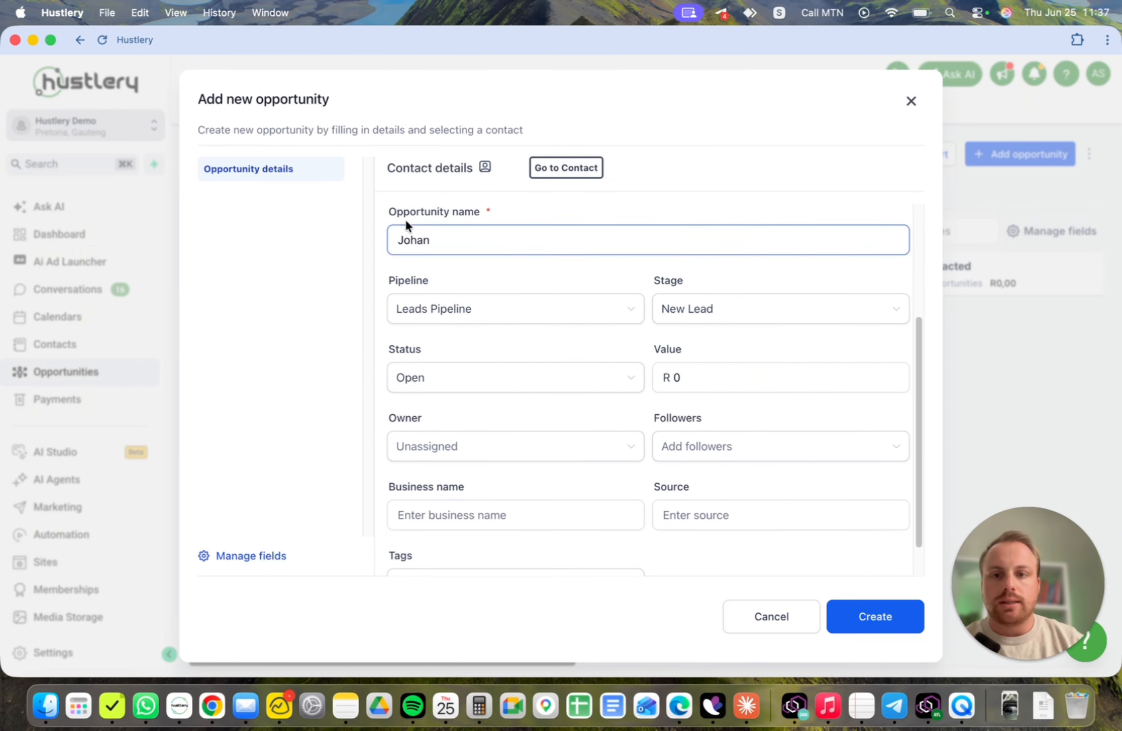
{"action": "left_click", "coordinate": [476, 320]}
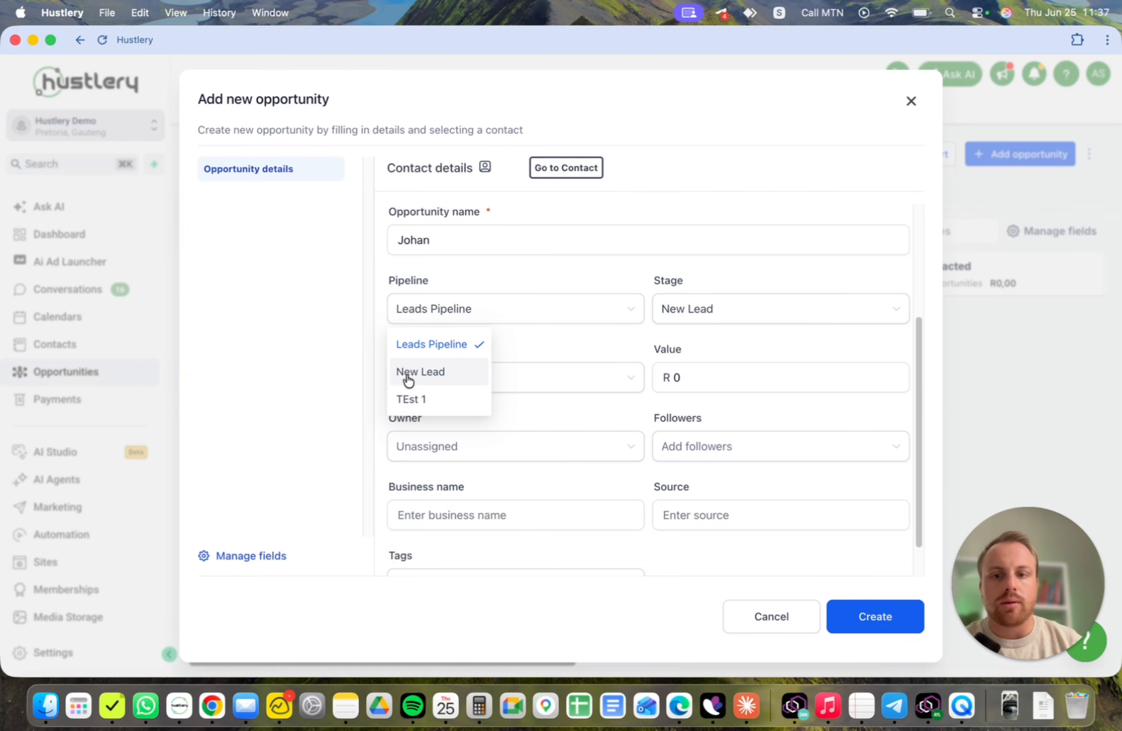
{"action": "left_click", "coordinate": [576, 337]}
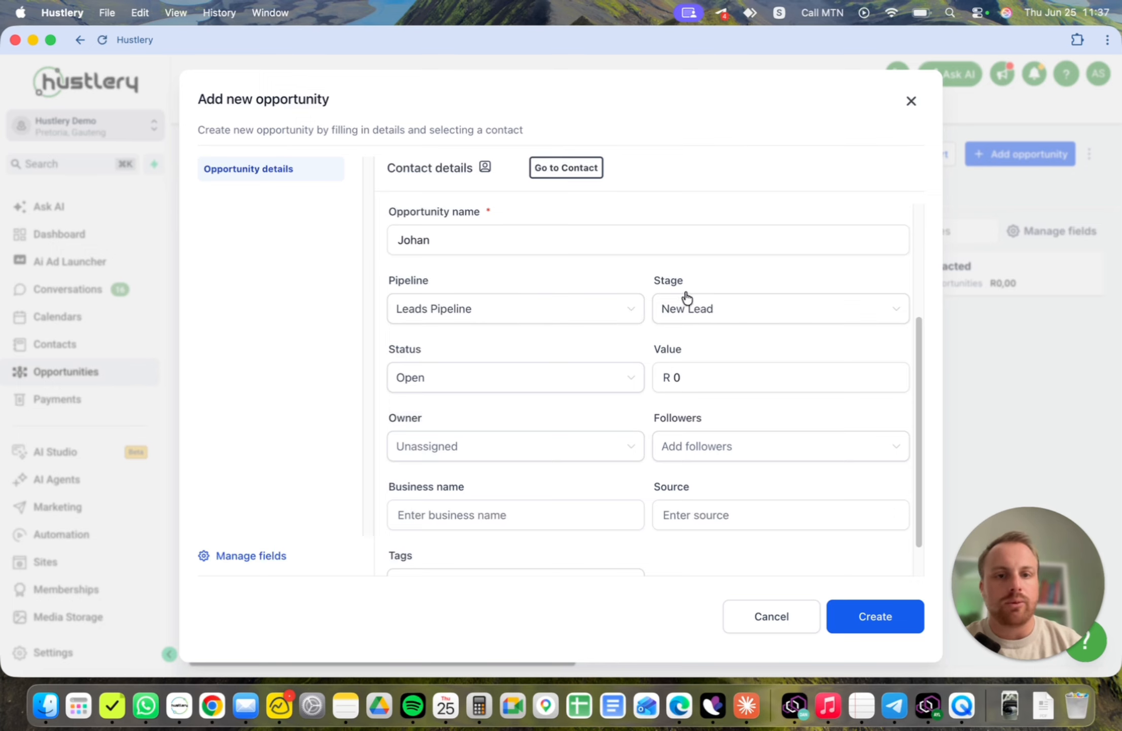
- Set the new opportunity's stage to Contacted
{"action": "left_click", "coordinate": [745, 321]}
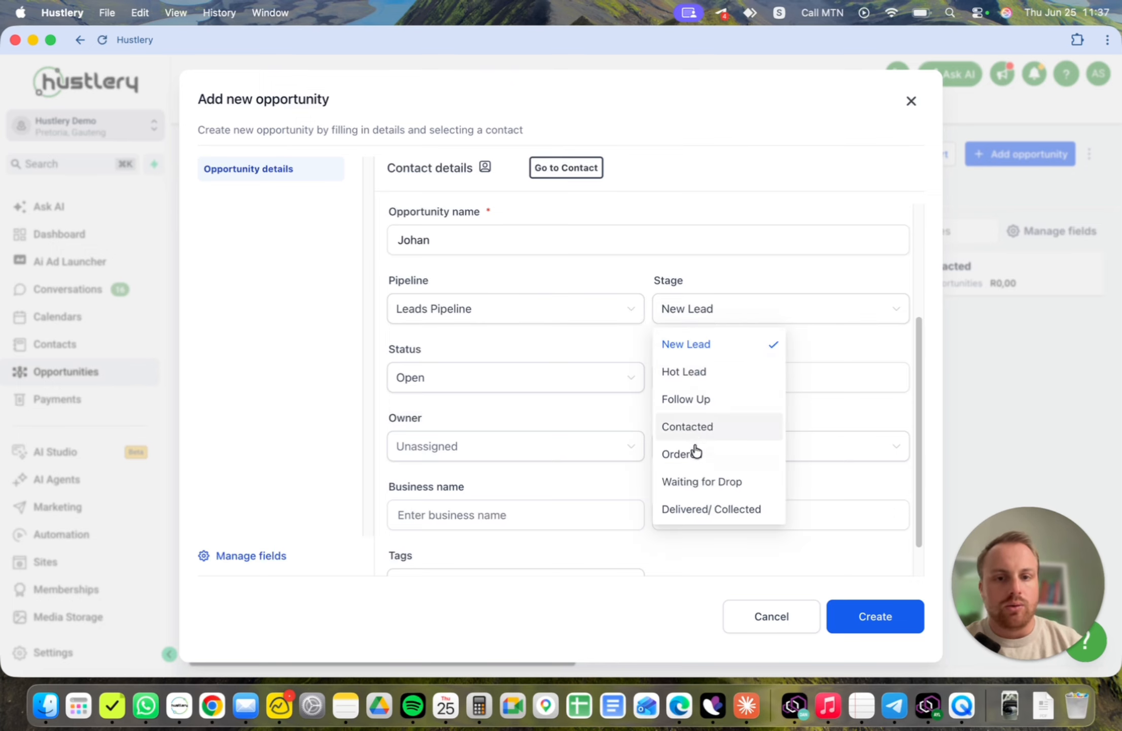
{"action": "scroll", "coordinate": [705, 513], "scroll_direction": "down", "scroll_amount": 2}
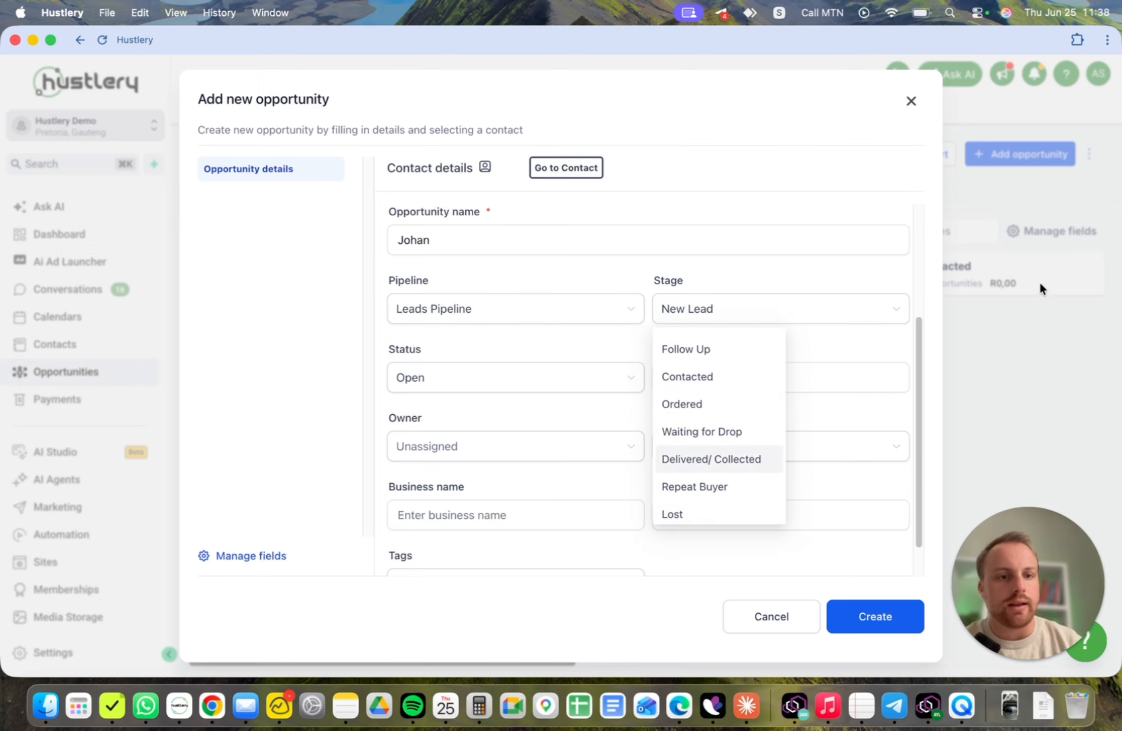
{"action": "scroll", "coordinate": [704, 399], "scroll_direction": "up", "scroll_amount": 2}
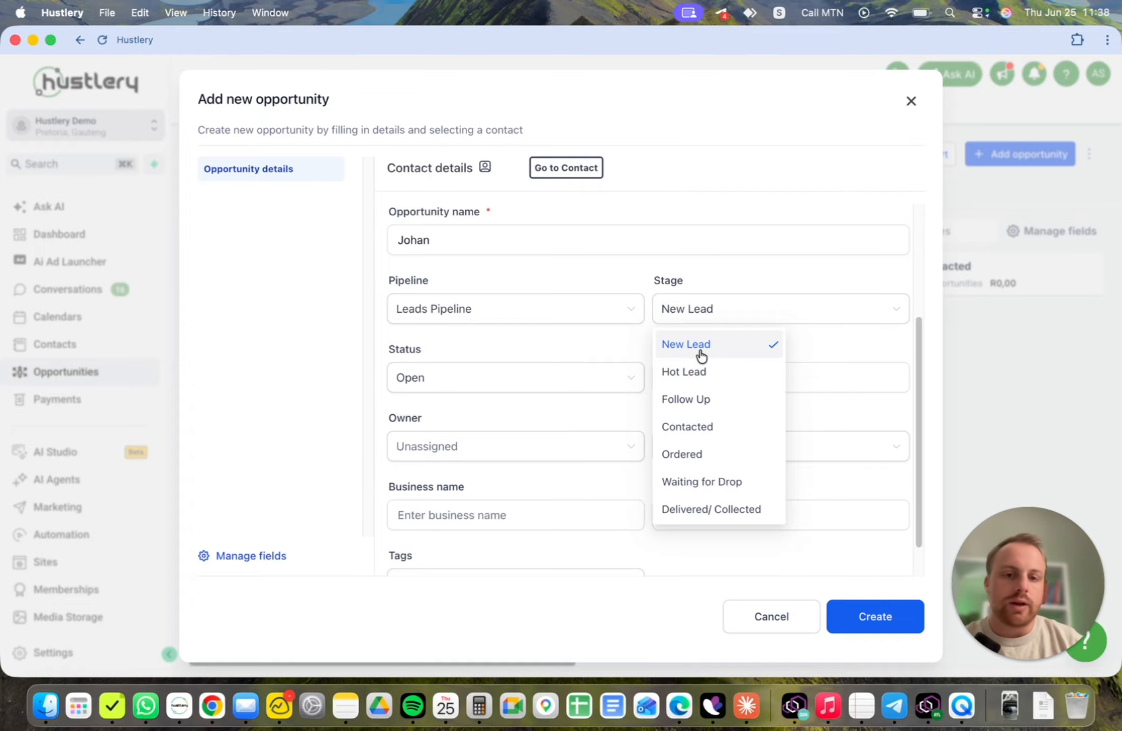
{"action": "left_click", "coordinate": [702, 430]}
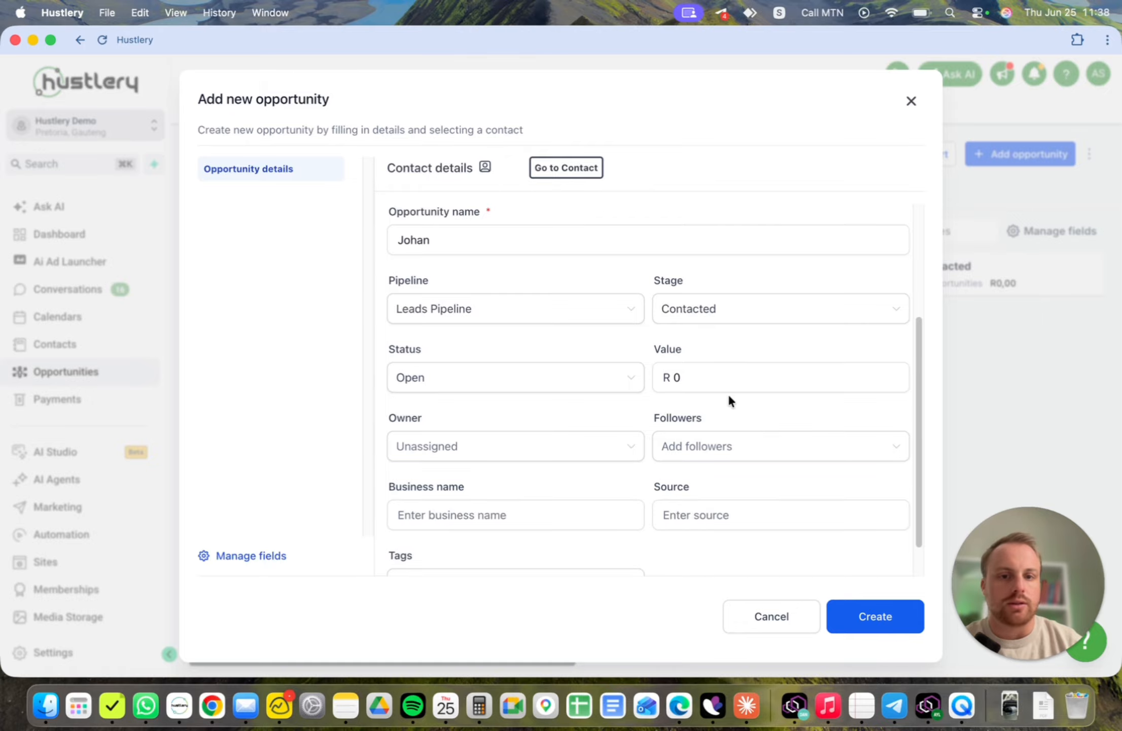
- Set the opportunity's value to R 1500, create it, and close the editor
{"action": "scroll", "coordinate": [619, 354], "scroll_direction": "down", "scroll_amount": 2}
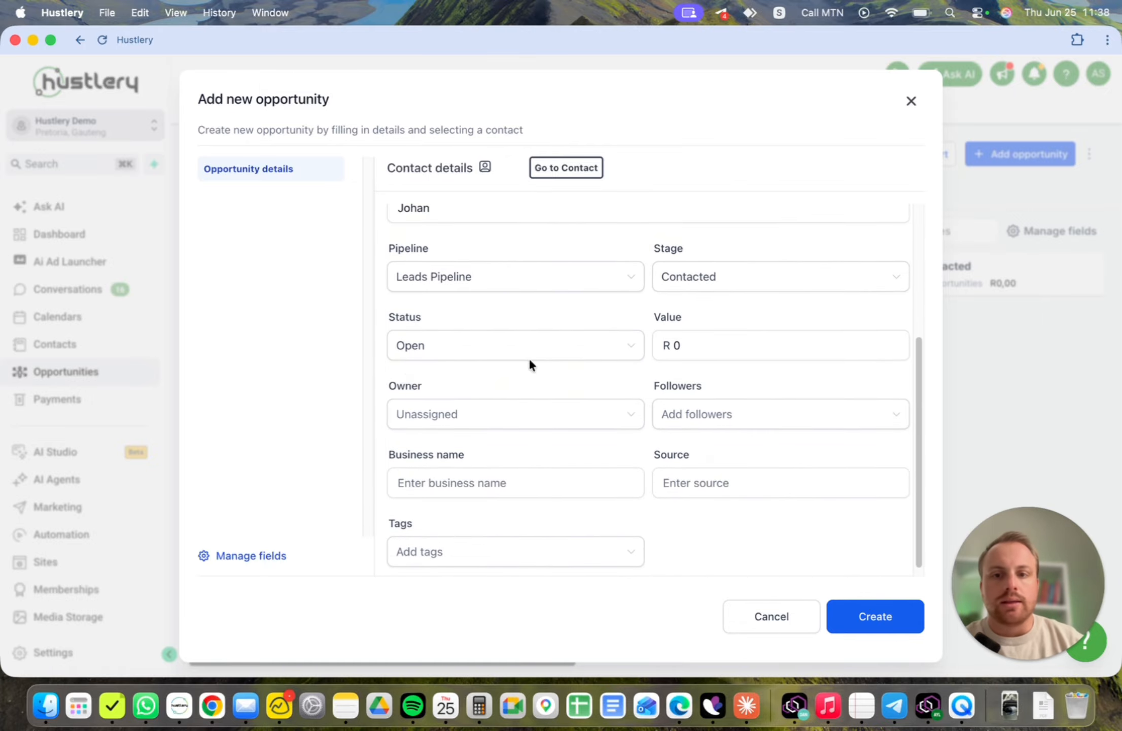
{"action": "left_click", "coordinate": [690, 346]}
{"action": "type", "text": "1"}
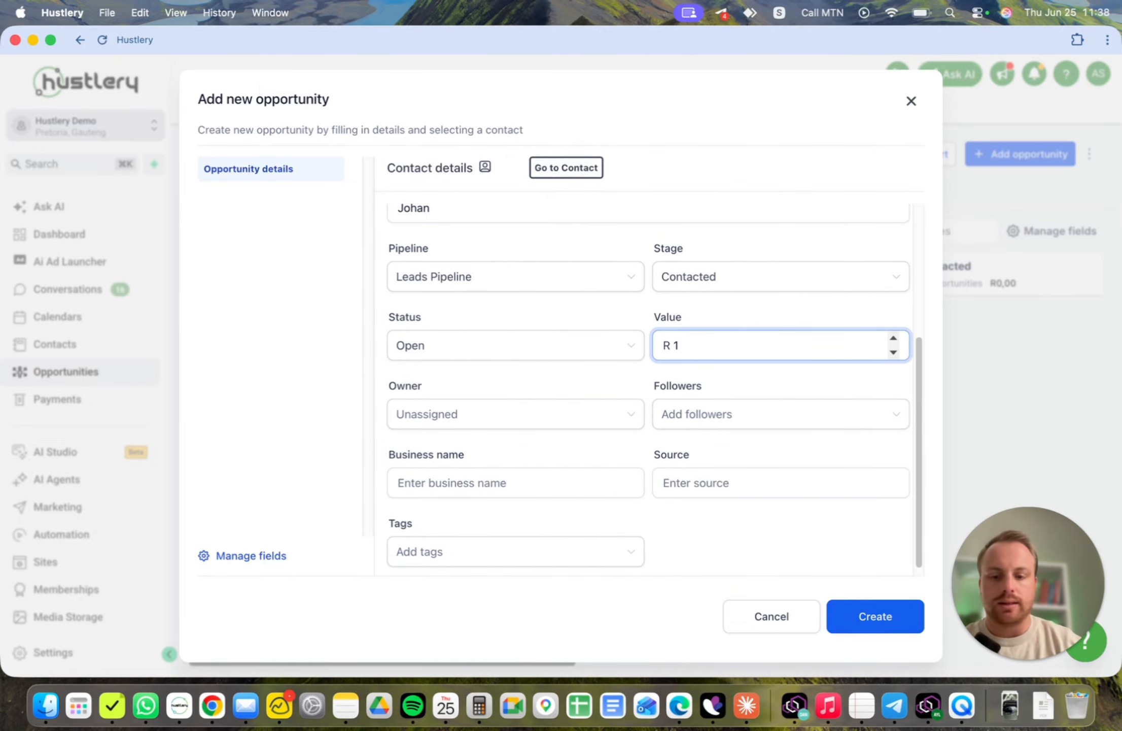
{"action": "type", "text": "500"}
{"action": "scroll", "coordinate": [607, 427], "scroll_direction": "down", "scroll_amount": 1}
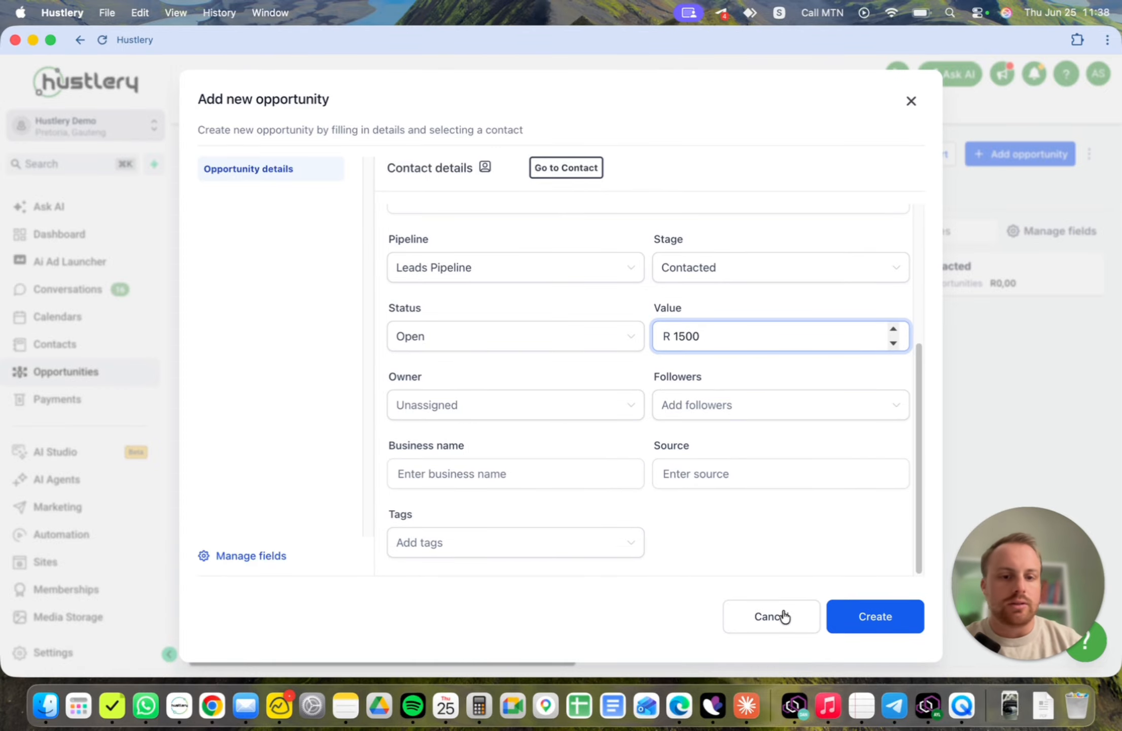
{"action": "left_click", "coordinate": [871, 619]}
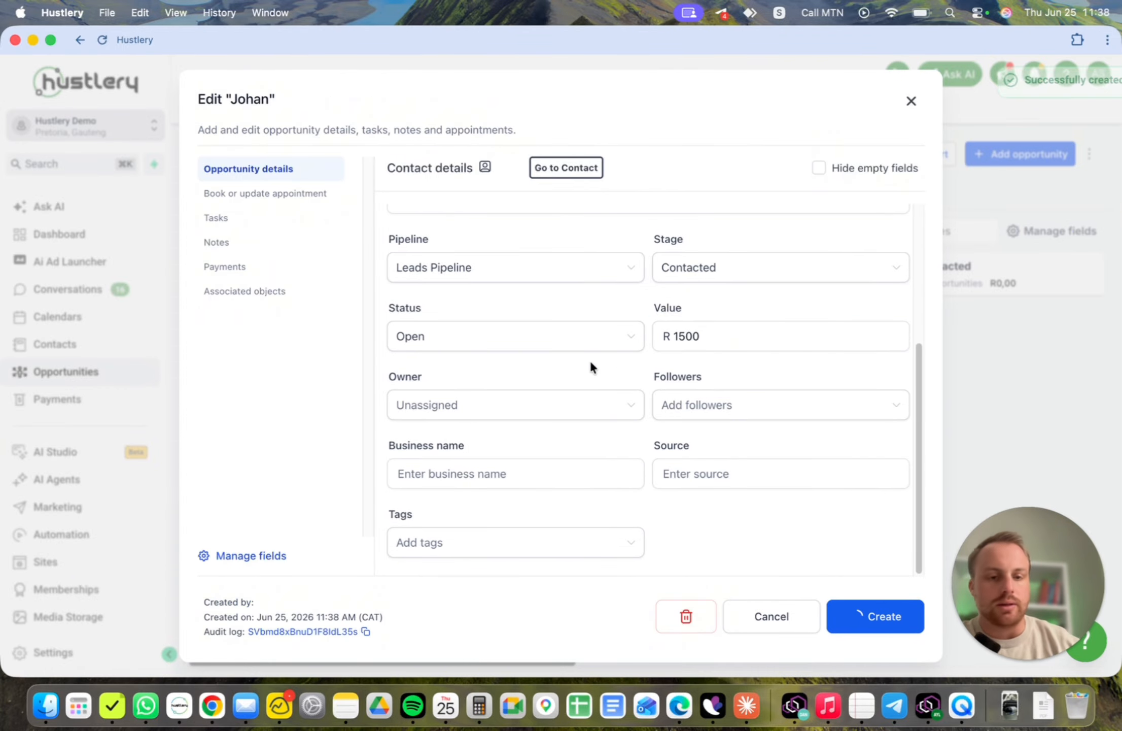
{"action": "left_click", "coordinate": [912, 103]}
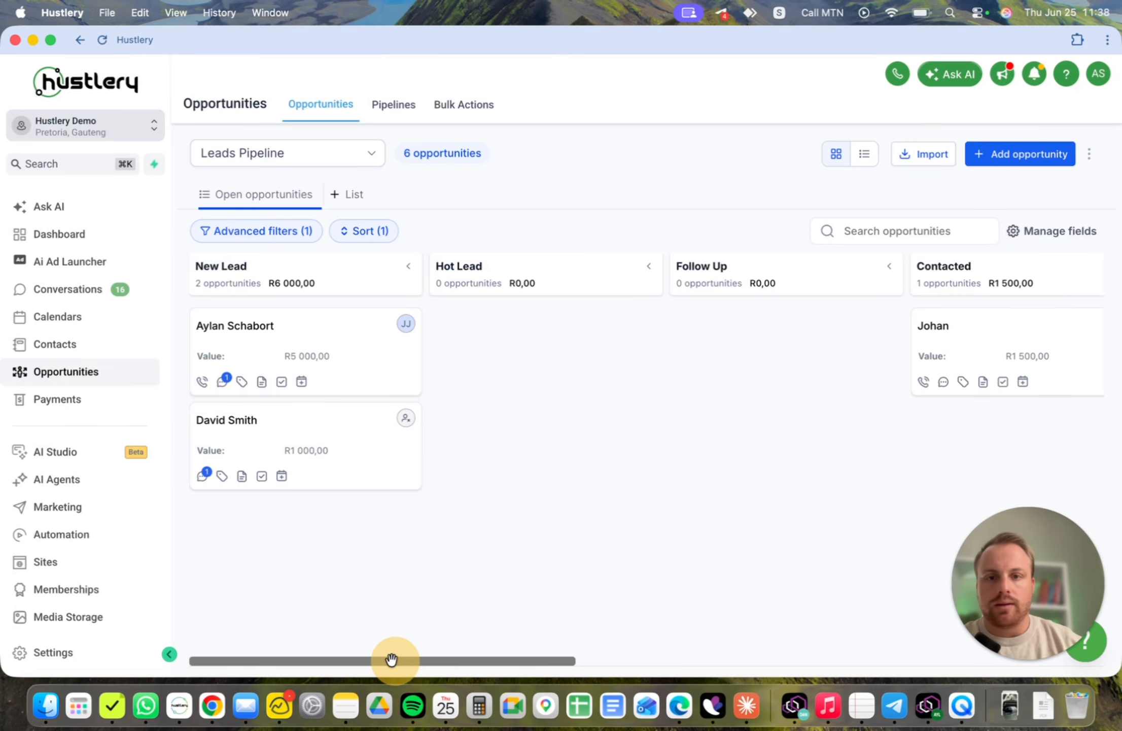
- Scroll across the pipeline board and review the opportunity charts on the dashboard
{"action": "left_click_drag", "start_coordinate": [390, 660], "coordinate": [662, 662]}
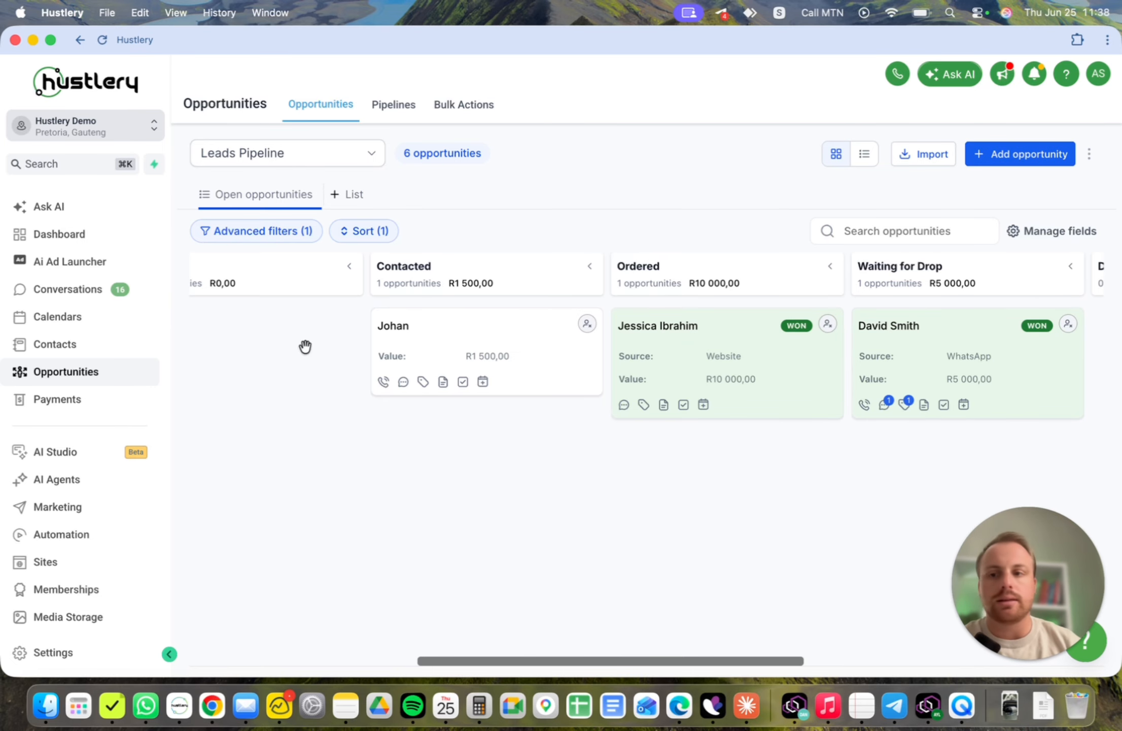
{"action": "left_click", "coordinate": [119, 236]}
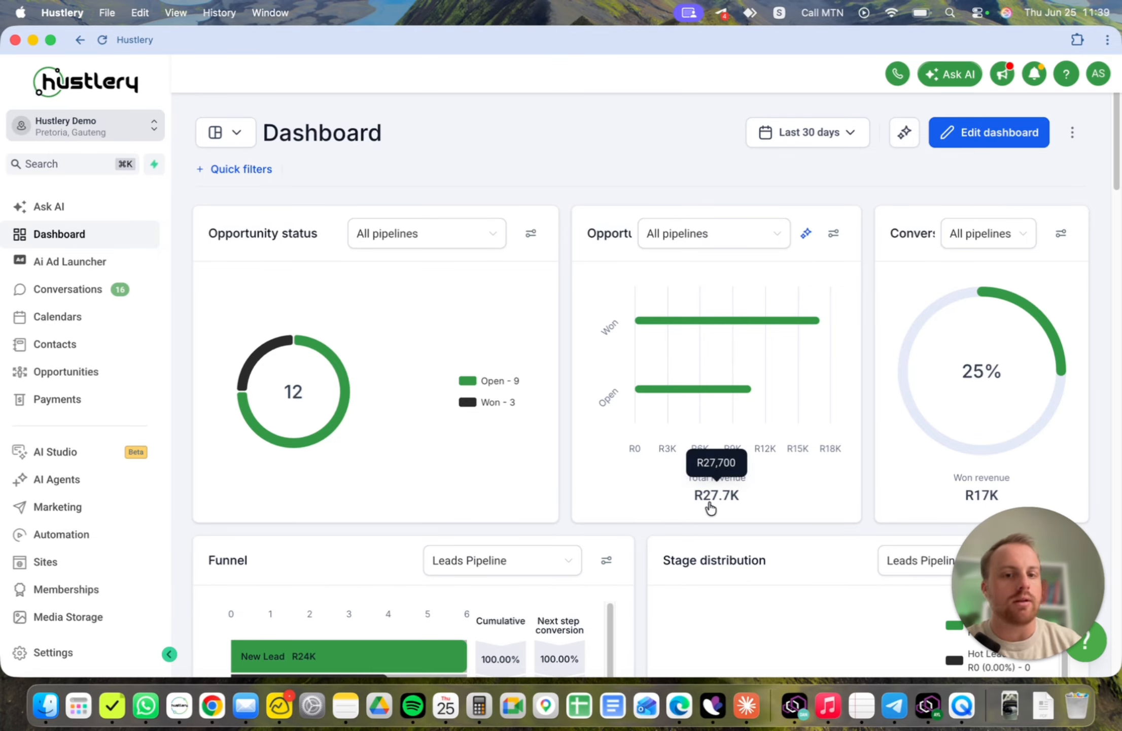
{"action": "mouse_move", "coordinate": [989, 491]}
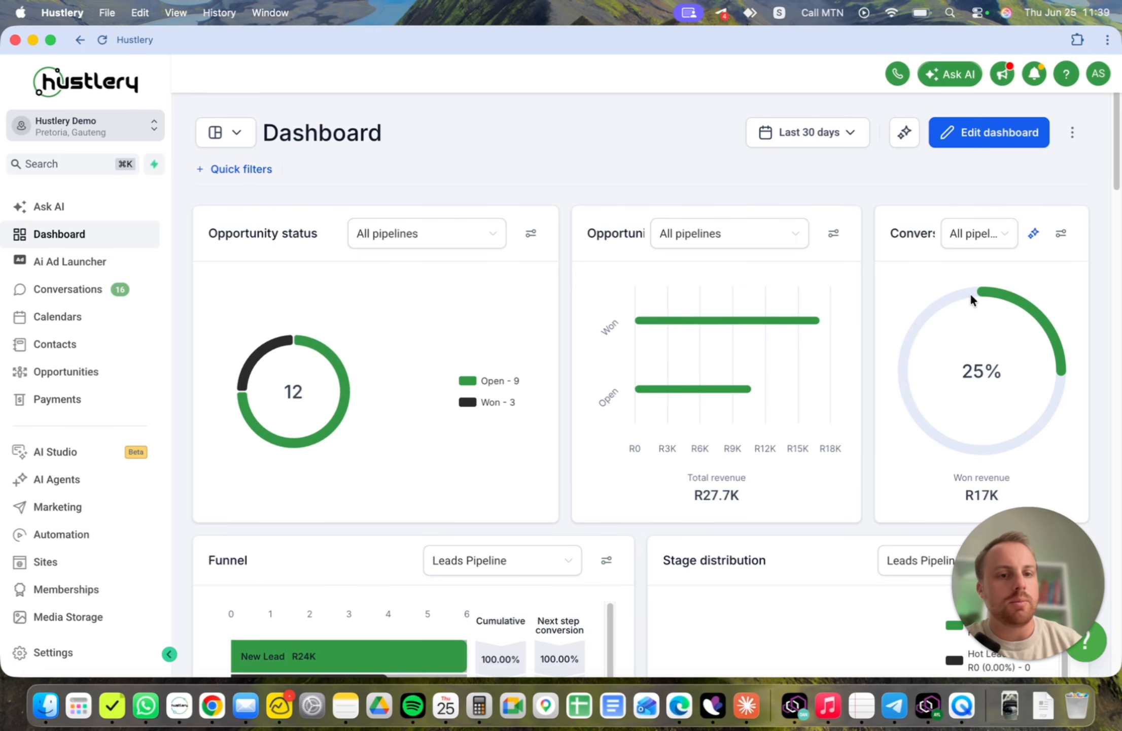
{"action": "left_click", "coordinate": [73, 371]}
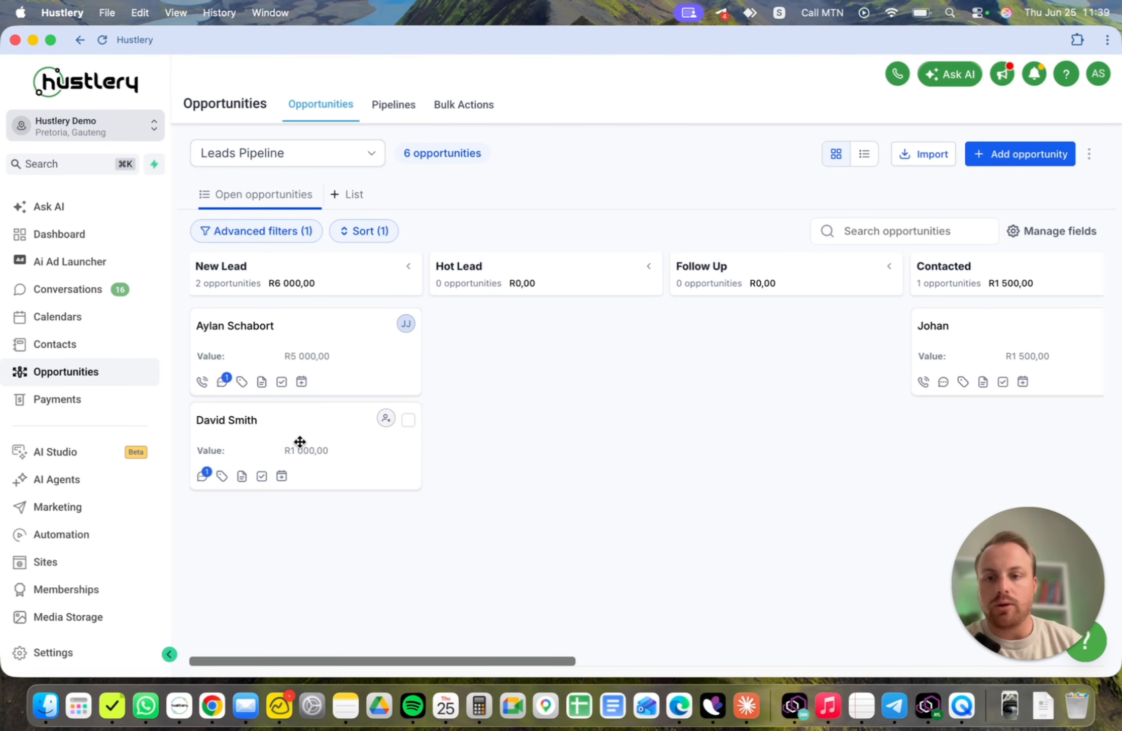
{"action": "left_click_drag", "start_coordinate": [300, 441], "coordinate": [338, 644]}
{"action": "left_click", "coordinate": [620, 474]}
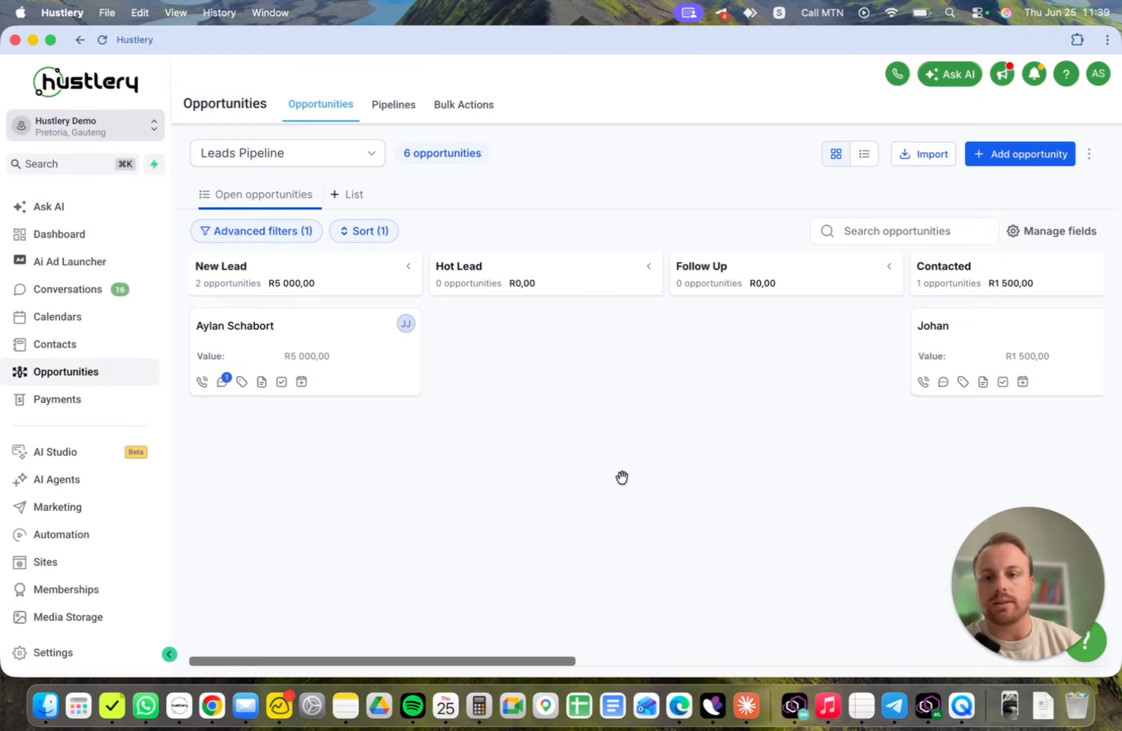
- Review the opportunity status, revenue and conversion charts on the dashboard
{"action": "left_click", "coordinate": [81, 236]}
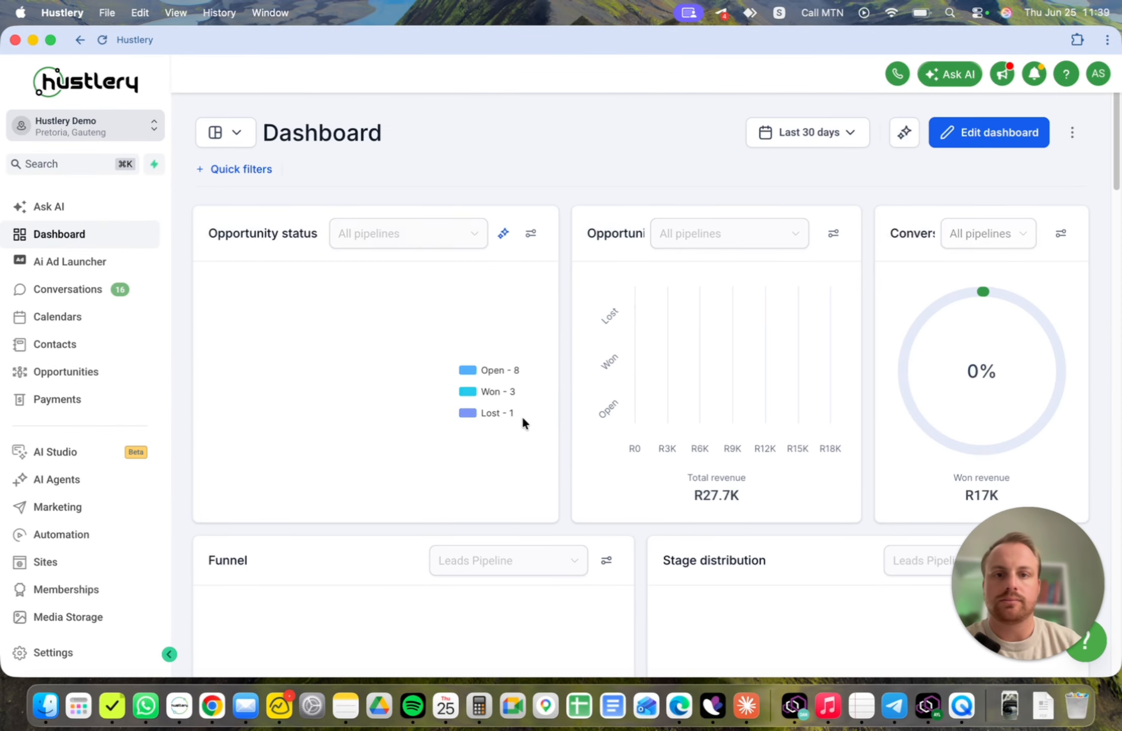
{"action": "mouse_move", "coordinate": [654, 311]}
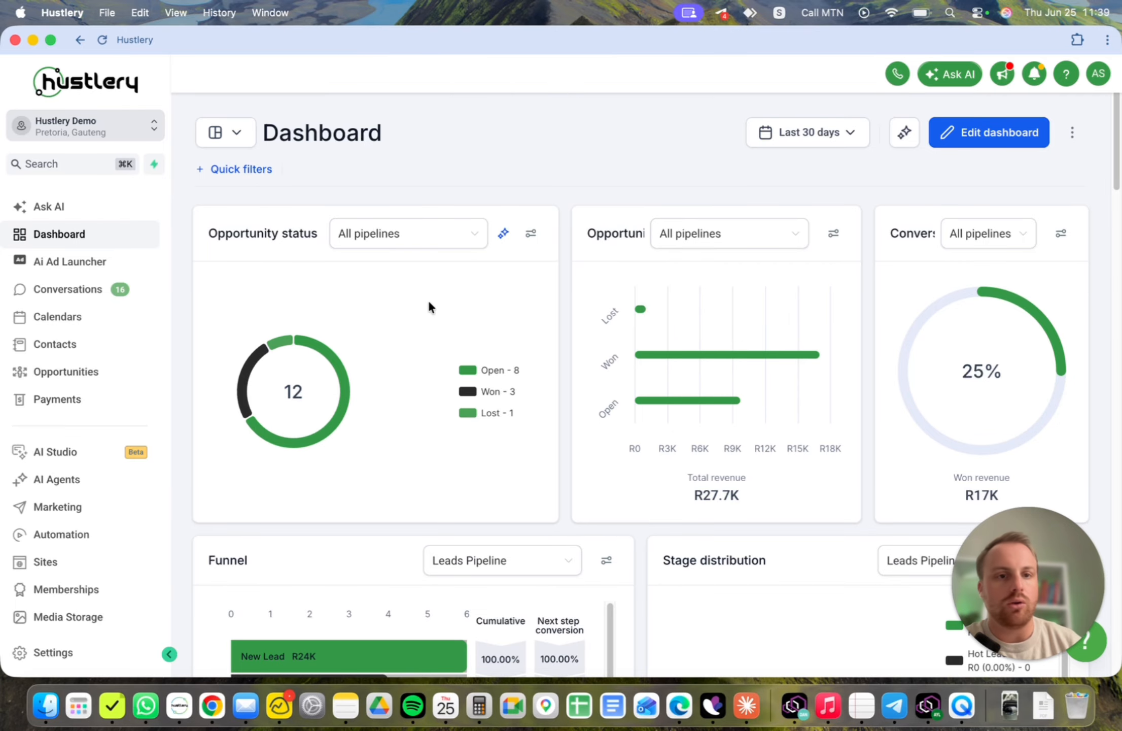
{"action": "mouse_move", "coordinate": [725, 368]}
{"action": "scroll", "coordinate": [549, 229], "scroll_direction": "down", "scroll_amount": 1}
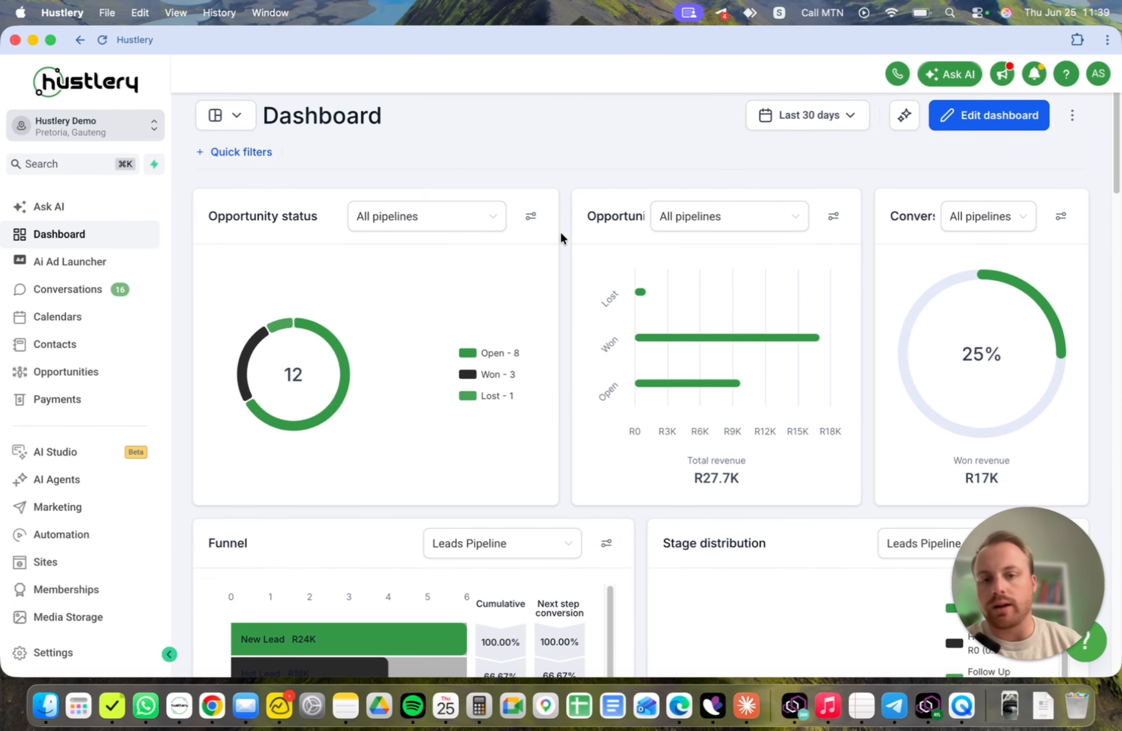
{"action": "scroll", "coordinate": [560, 233], "scroll_direction": "up", "scroll_amount": 1}
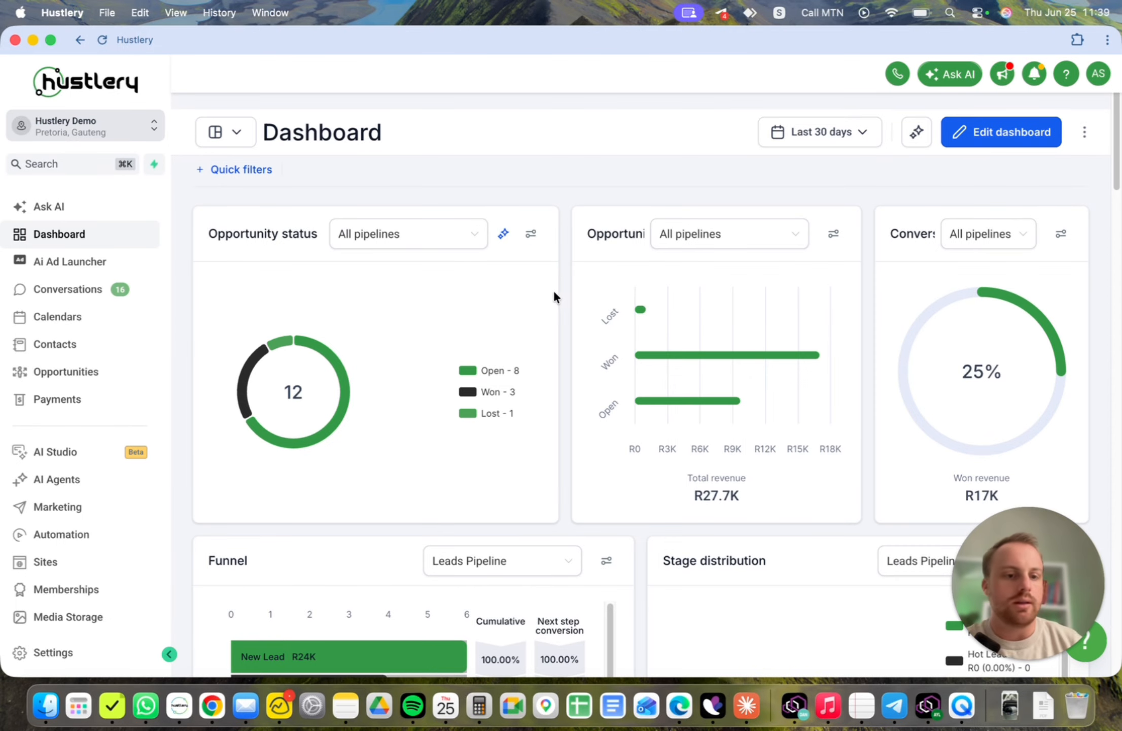